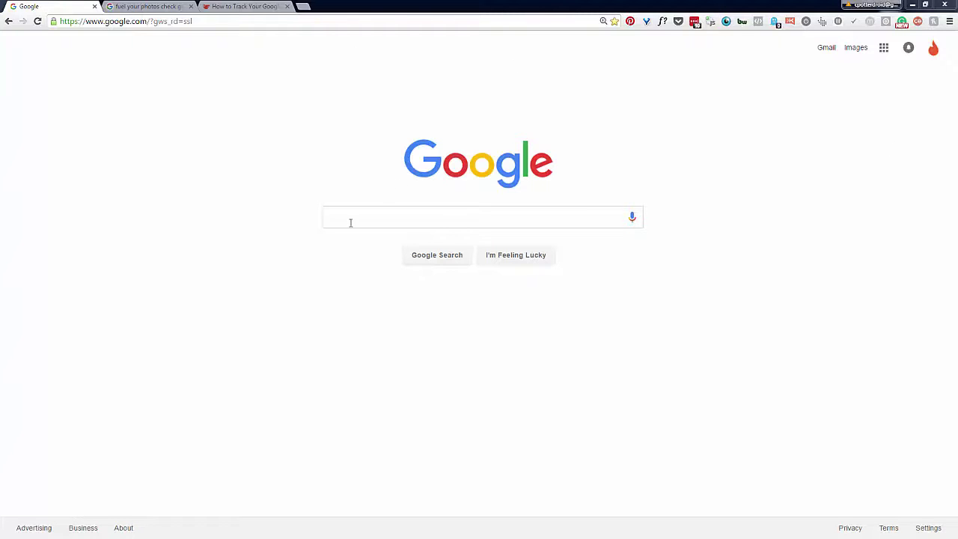
Step: Search Google for 'mozbar' and open Moz's 'SEO Toolbar for Firefox & Chrome' page
left_click(376, 213)
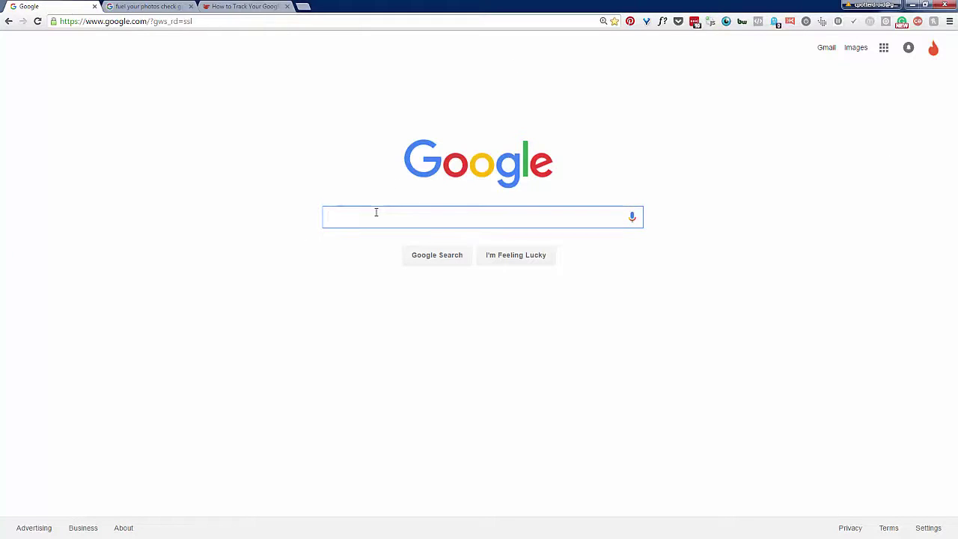
type("mozbar")
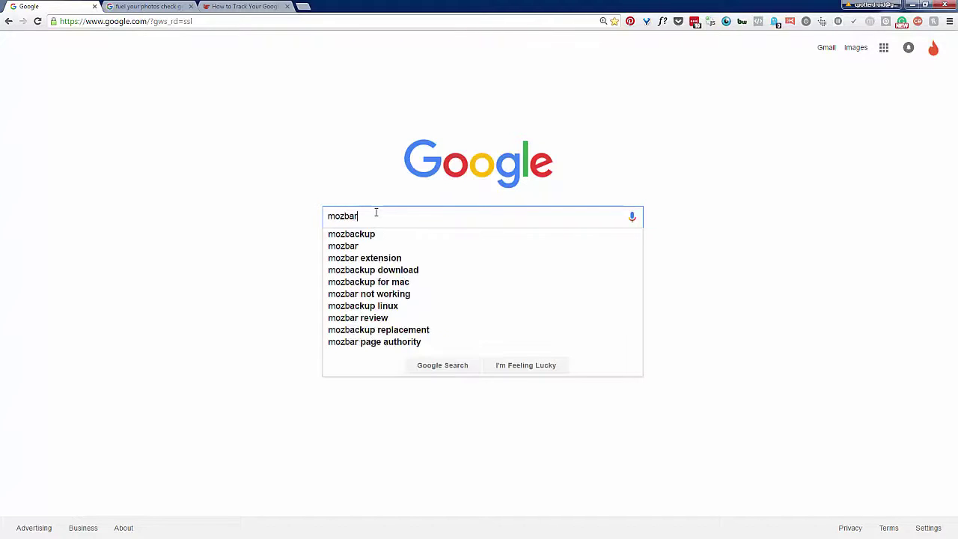
key("Return")
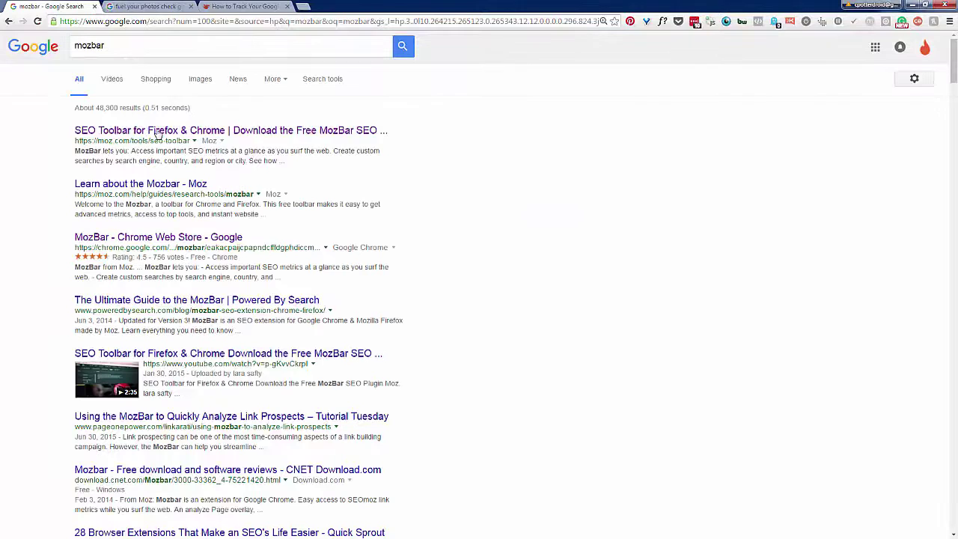
left_click(160, 132)
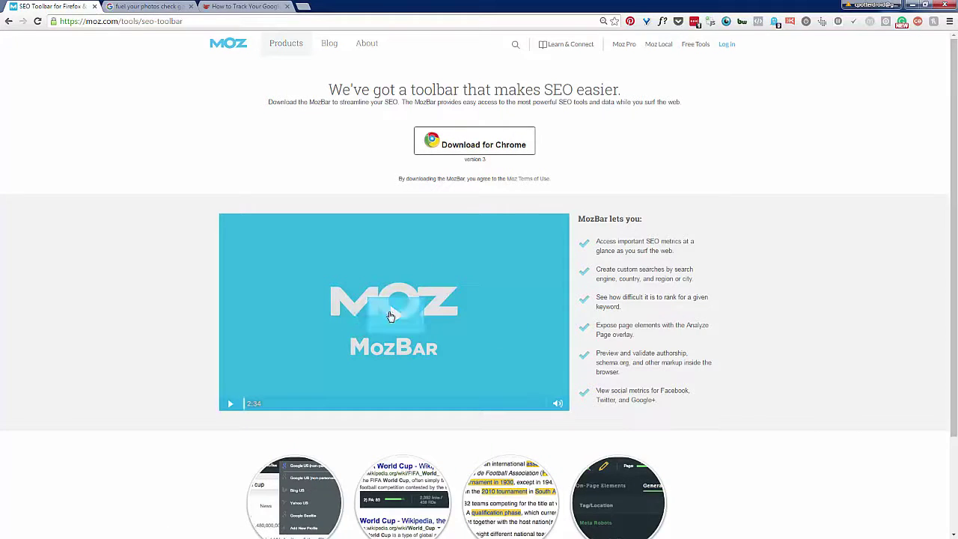
Step: Add MozBar to Chrome from its Chrome Web Store listing and dismiss the added notice
left_click(507, 145)
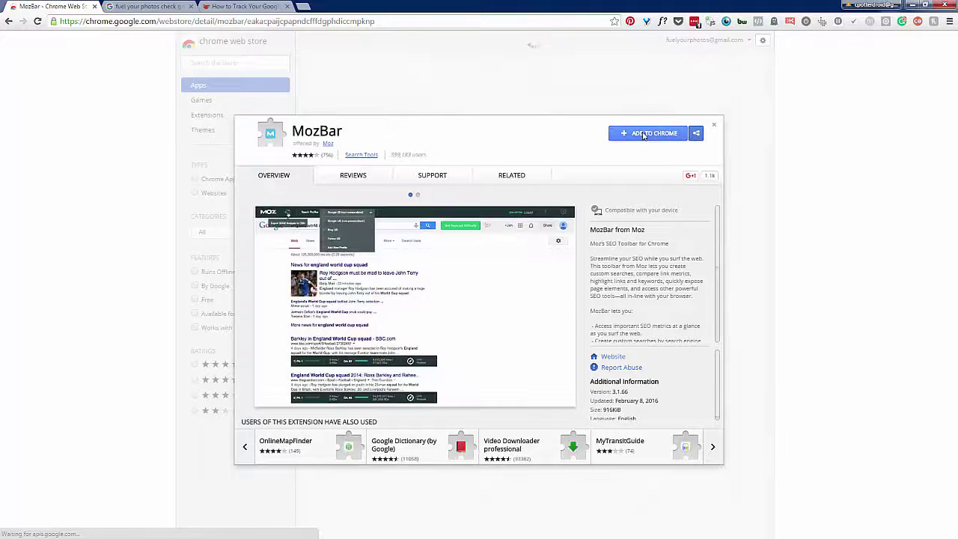
left_click(642, 134)
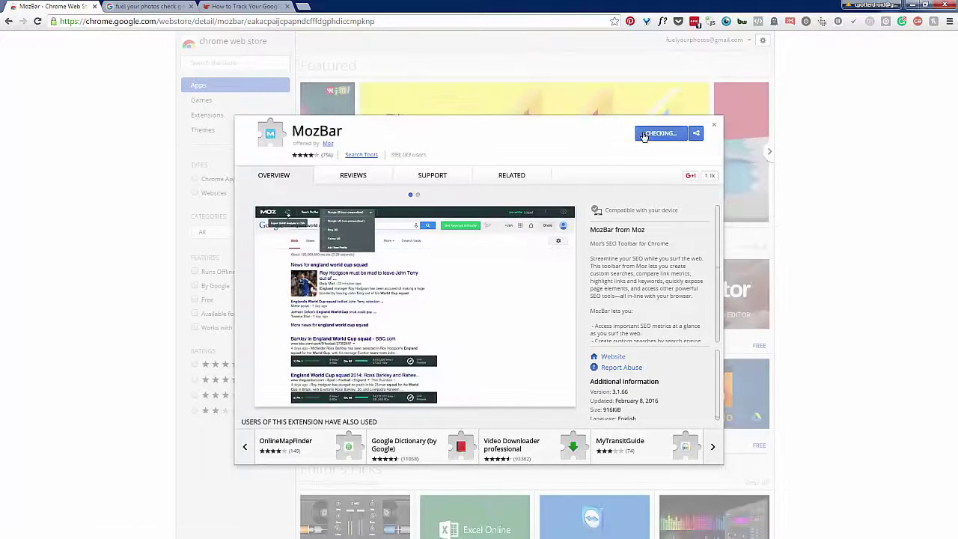
left_click(484, 97)
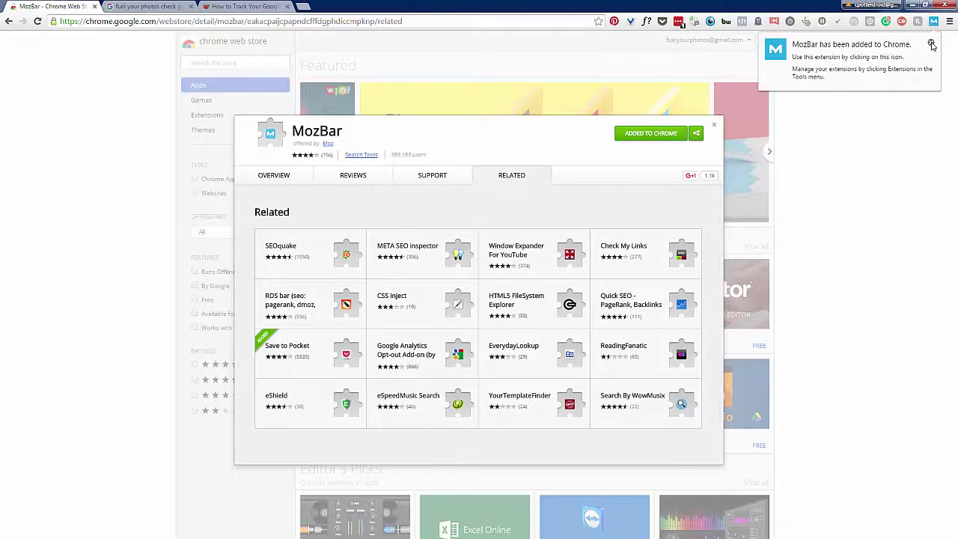
left_click(930, 42)
Step: Tick 'Allow in incognito' for MozBar in Chrome's extensions list, then return to the 'fuel your photos' results
left_click(949, 23)
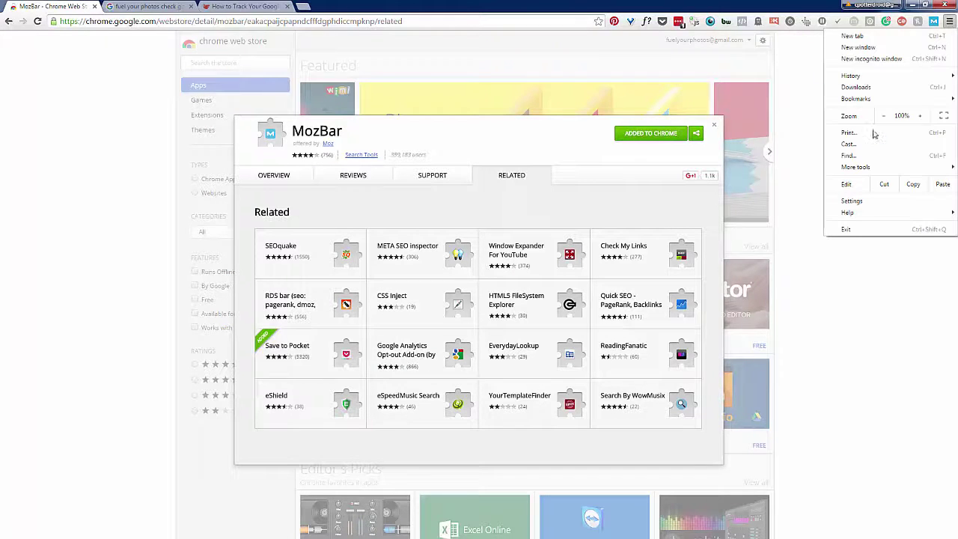
mouse_move(860, 169)
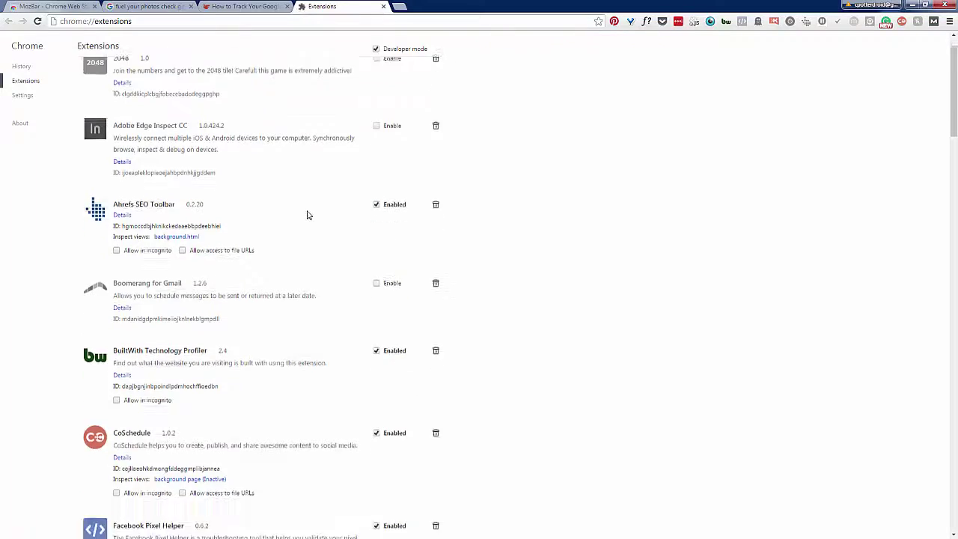
scroll(307, 214, "down", 10)
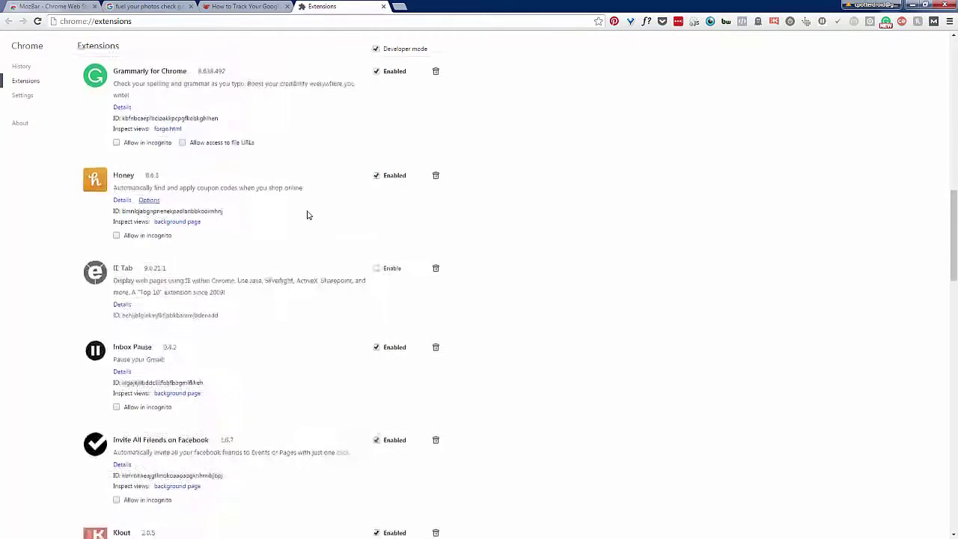
scroll(307, 215, "down", 2)
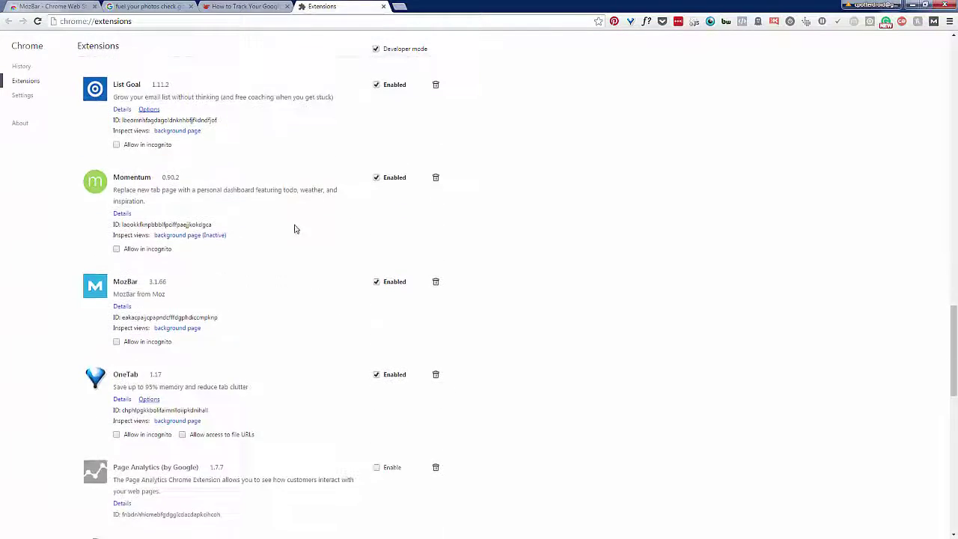
left_click(116, 341)
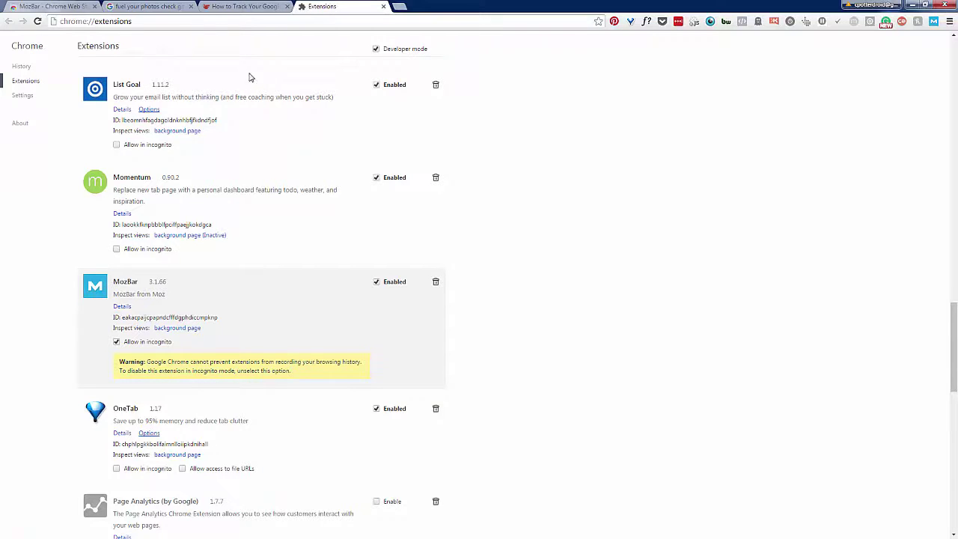
left_click(146, 7)
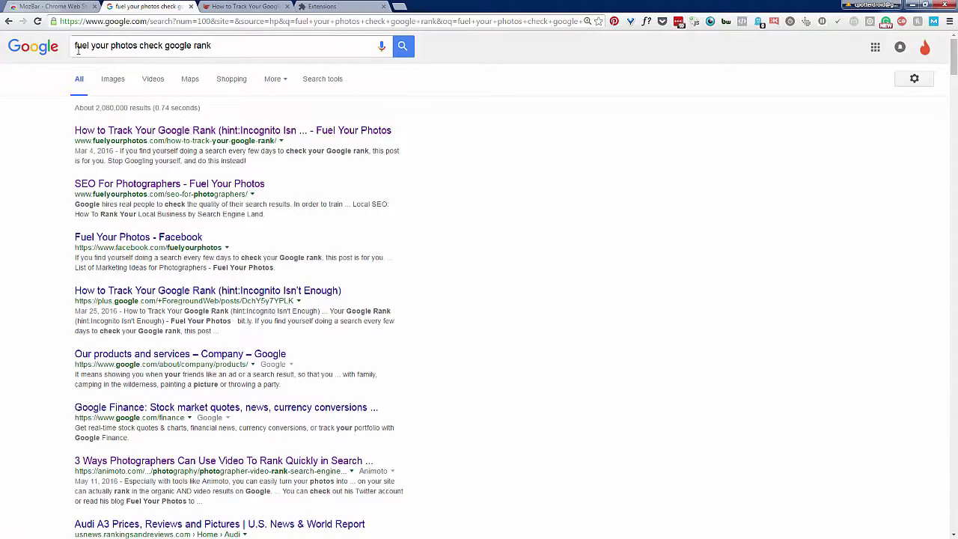
Step: Open the 'How to Track Your Google Rank' article and scroll down to its goals list
left_click(247, 6)
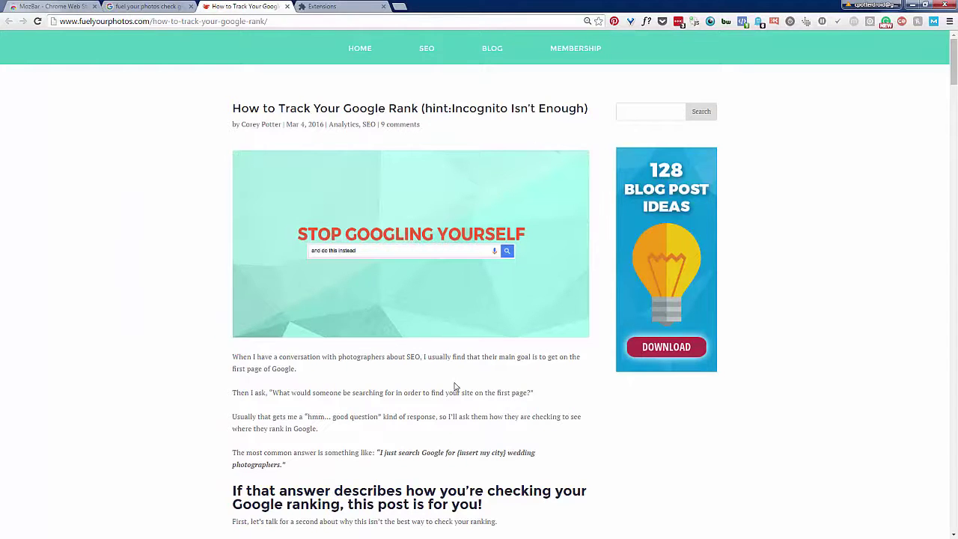
scroll(453, 387, "down", 10)
scroll(455, 386, "down", 15)
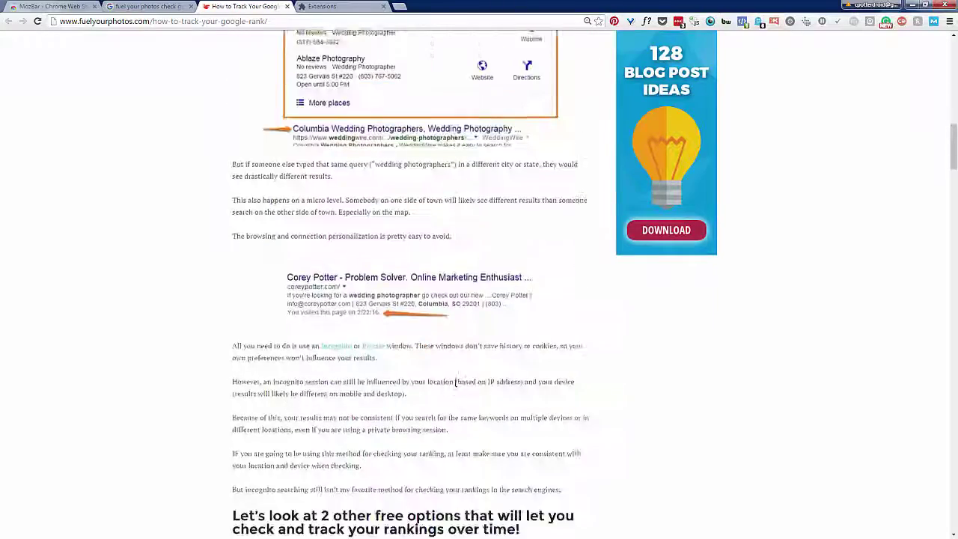
scroll(455, 386, "down", 15)
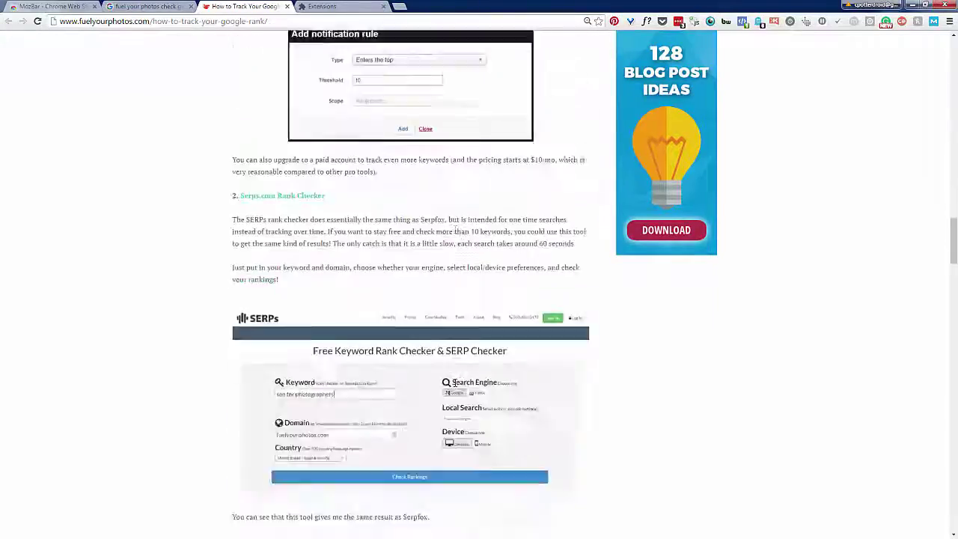
scroll(455, 374, "down", 15)
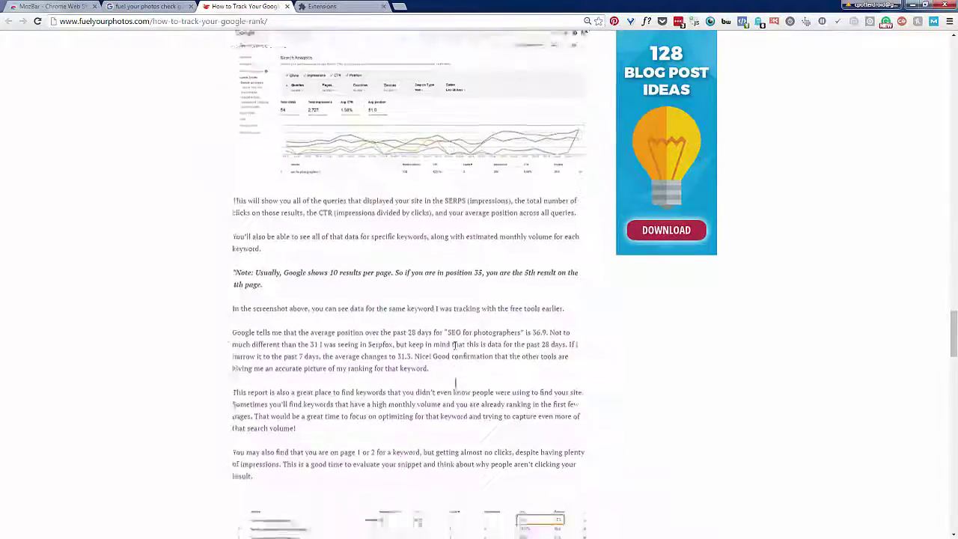
scroll(455, 386, "down", 2)
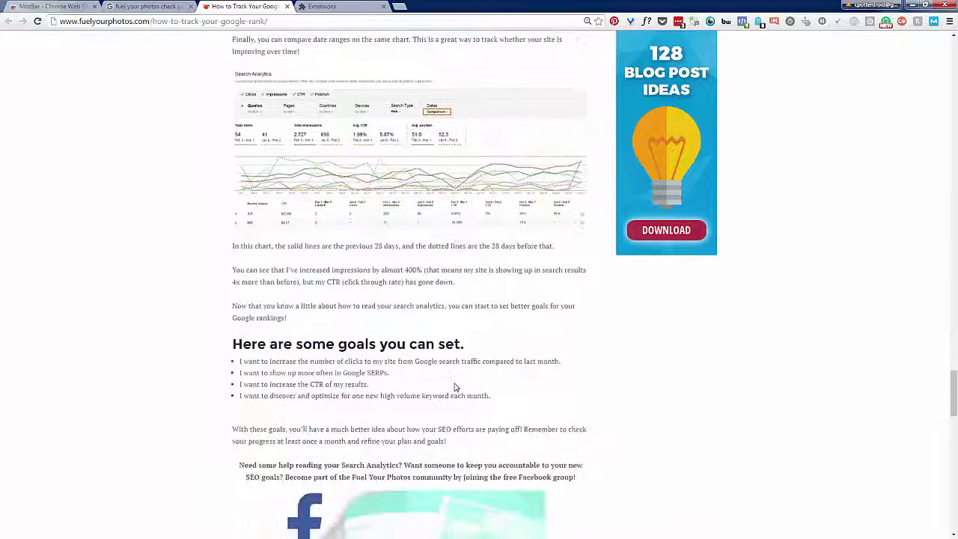
scroll(455, 386, "up", 1)
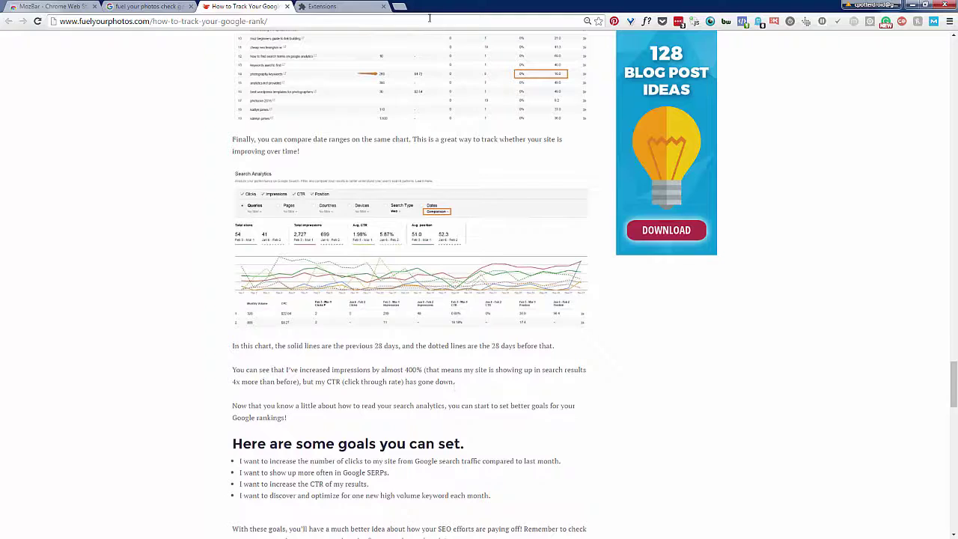
Step: Reload cinemacouture.com so MozBar shows PA 33, DA 23 and Spam Score 4/17
left_click(67, 9)
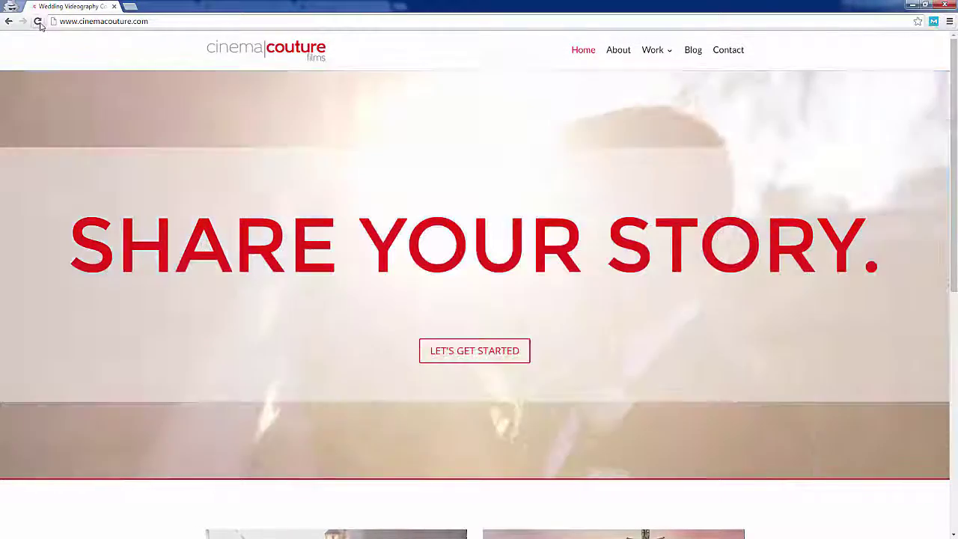
left_click(36, 21)
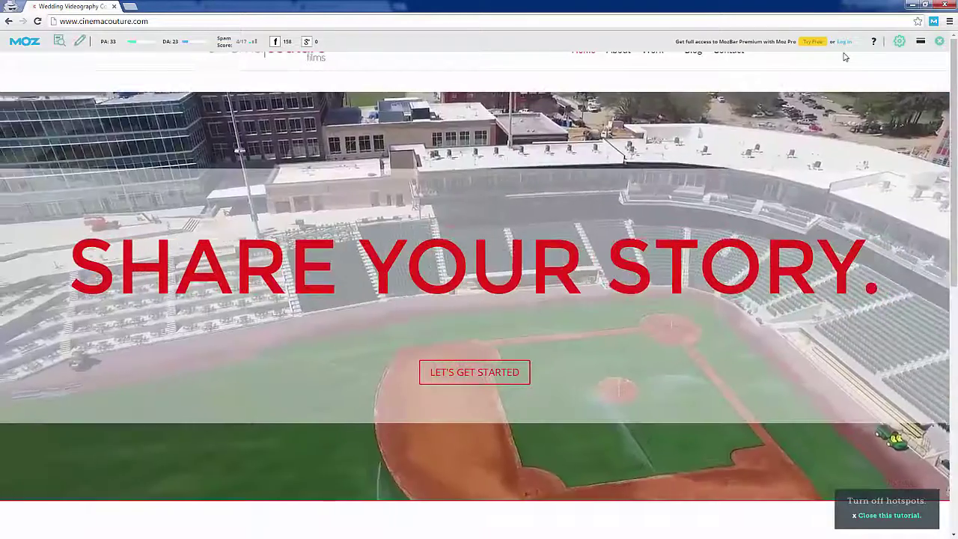
Step: Enable MozRank, Domain MozRank, MozTrust, Domain MozTrust and Link Metrics in MozBar settings, then reload the page
mouse_move(894, 44)
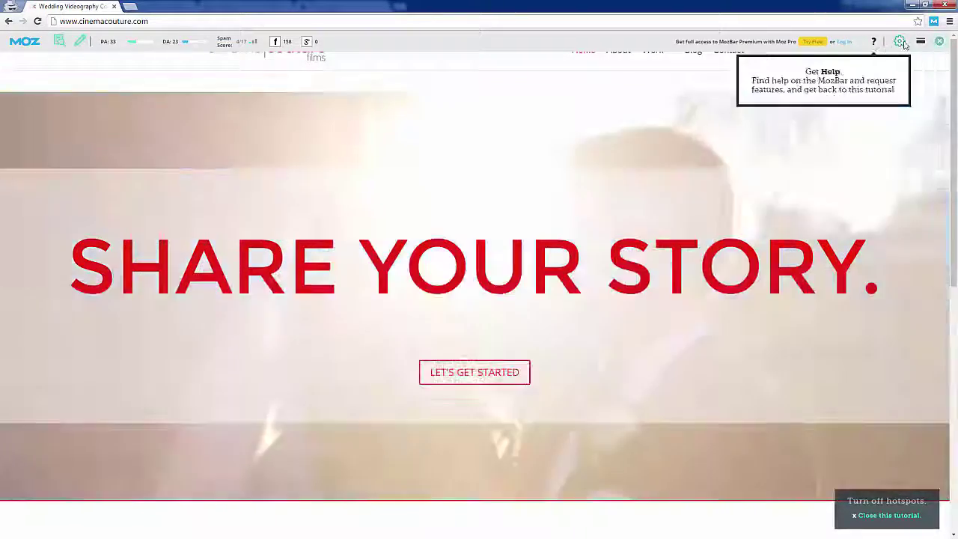
left_click(898, 42)
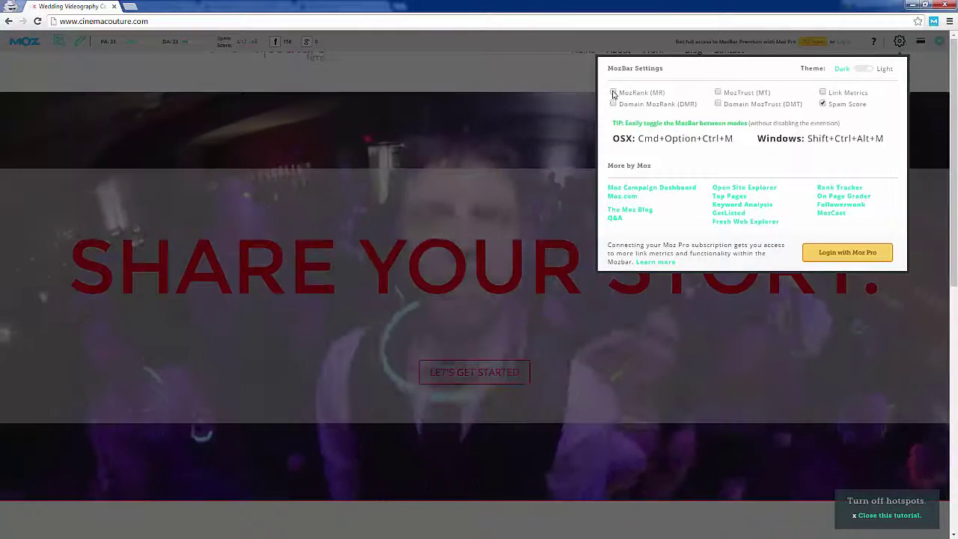
left_click(642, 92)
left_click(659, 103)
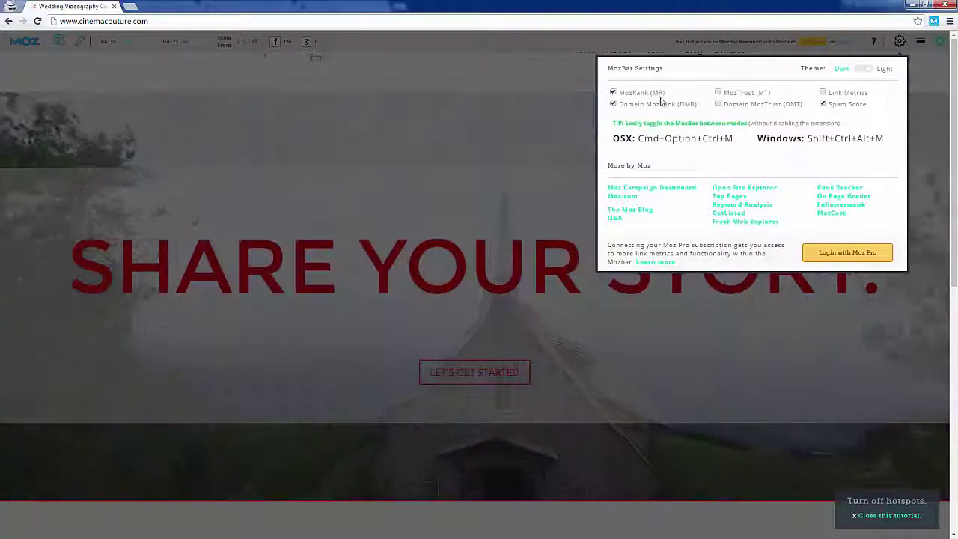
left_click(717, 92)
left_click(717, 104)
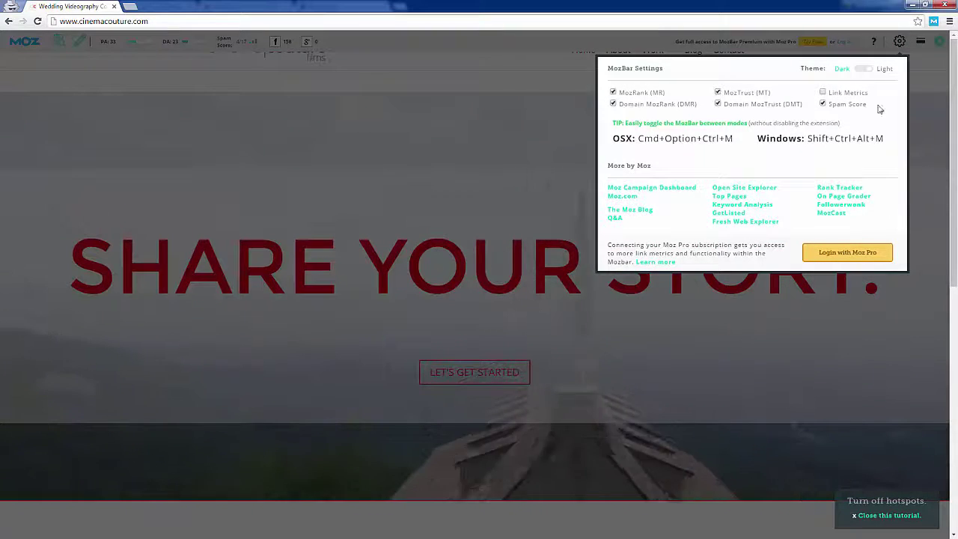
left_click(822, 93)
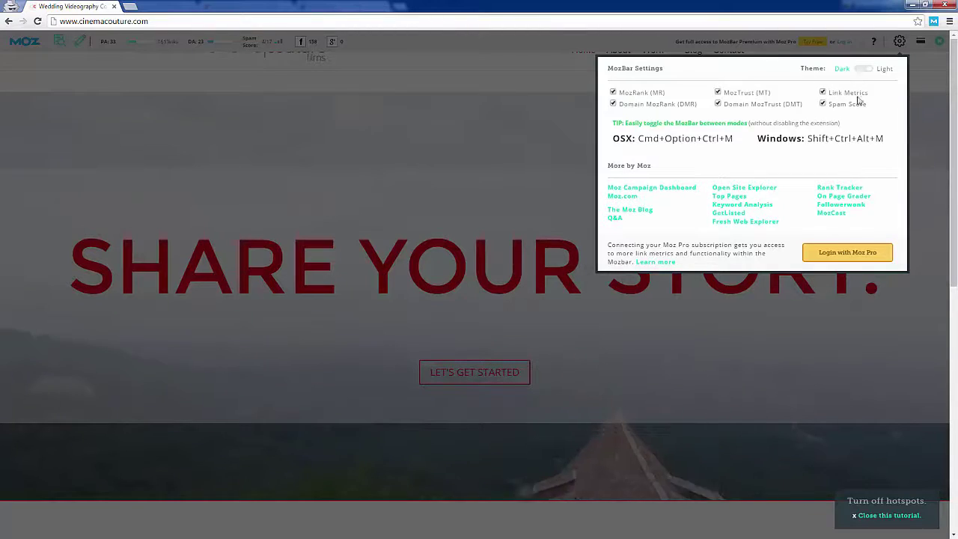
left_click(927, 78)
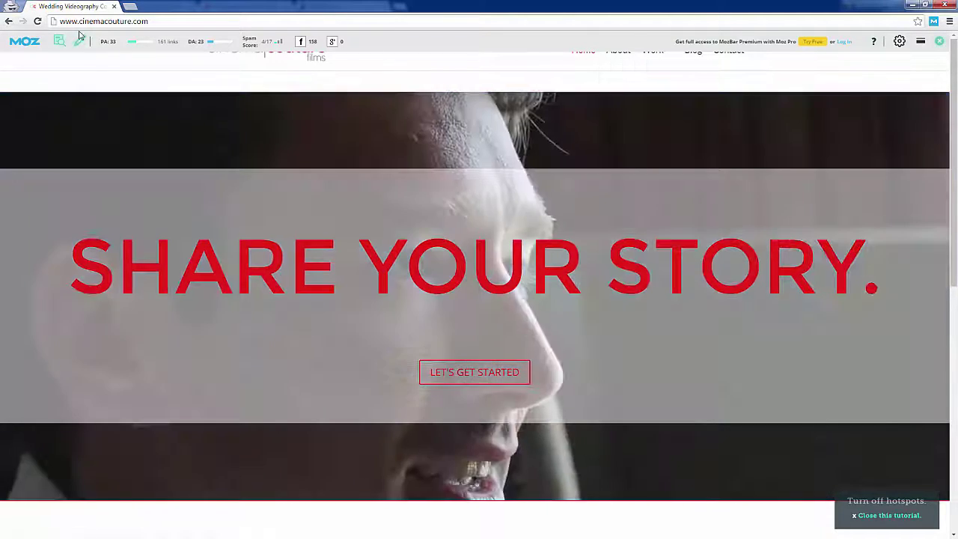
left_click(36, 22)
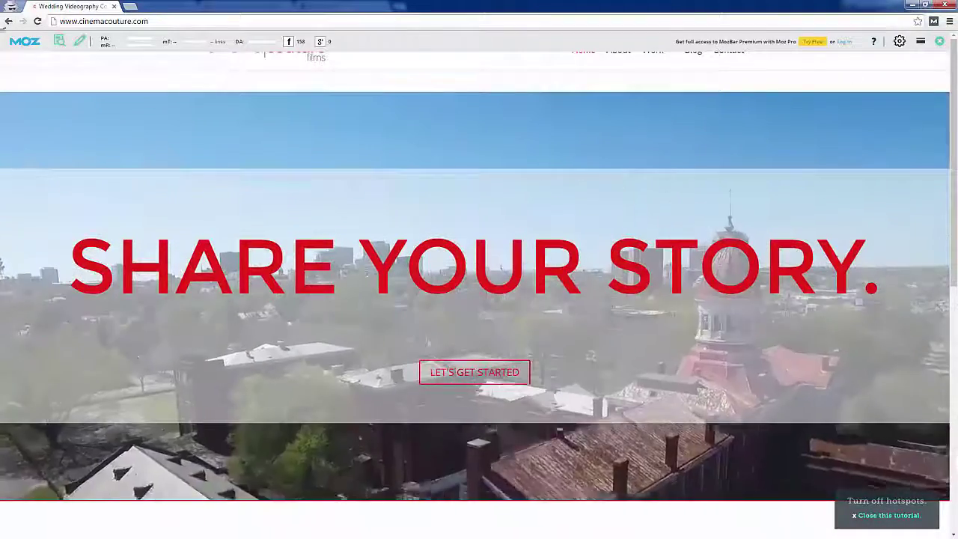
mouse_move(79, 42)
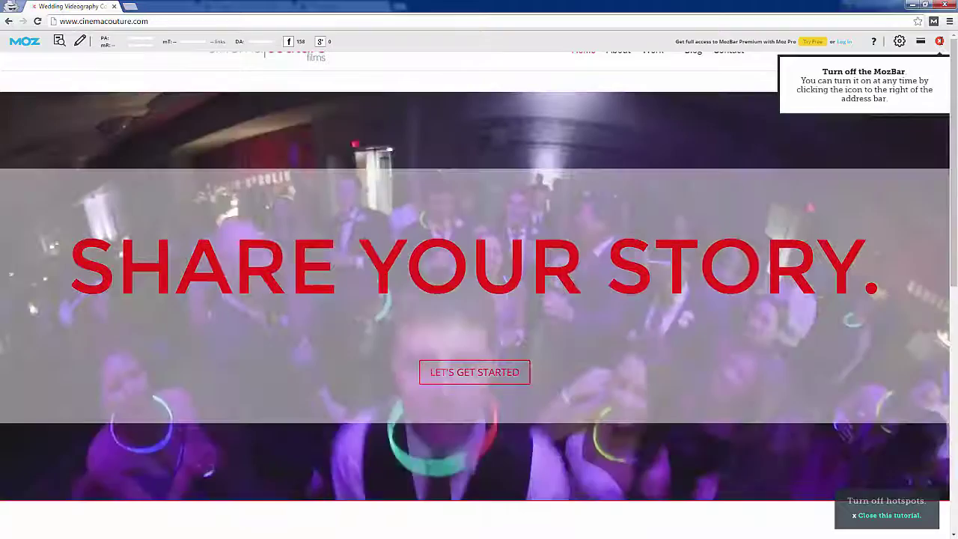
left_click(939, 41)
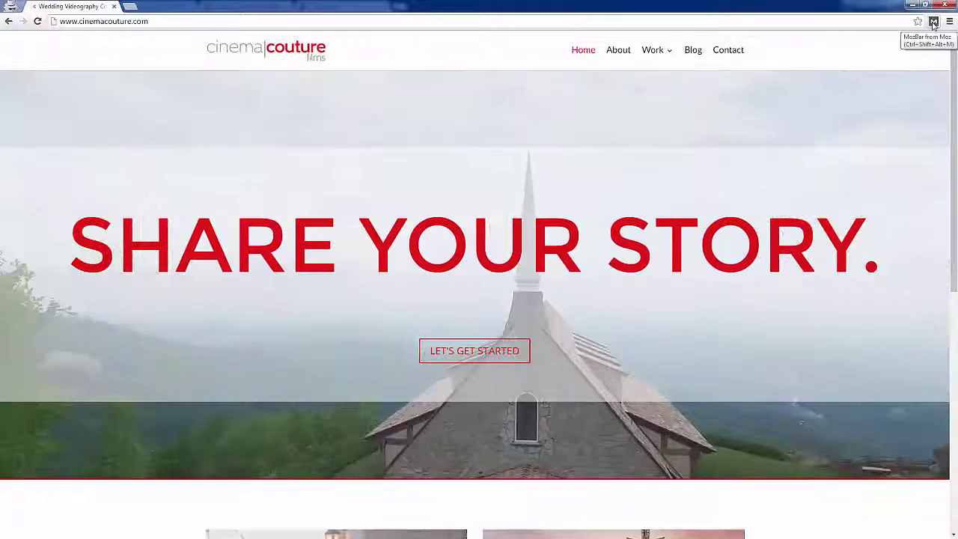
left_click(934, 22)
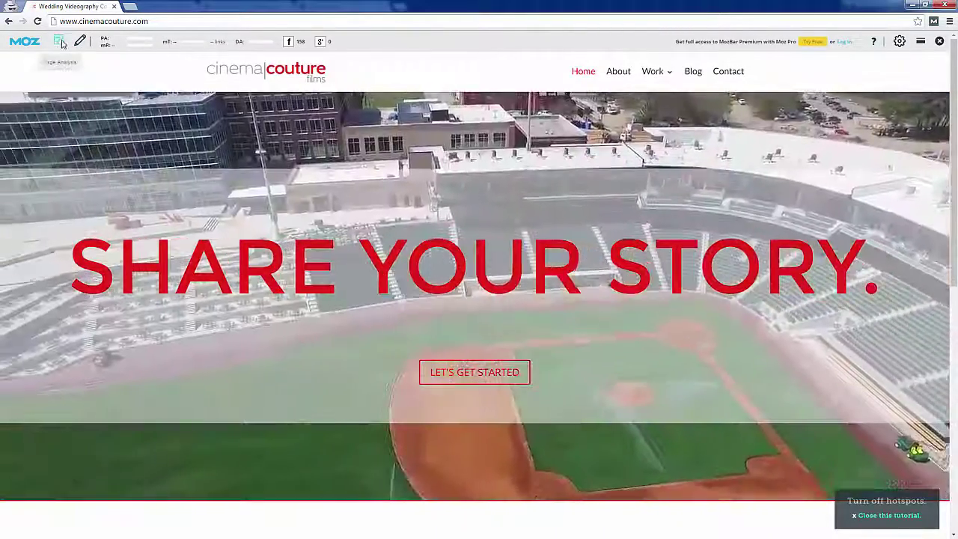
Step: Open MozBar's page analysis and scroll through cinemacouture.com's on-page elements table
left_click(61, 42)
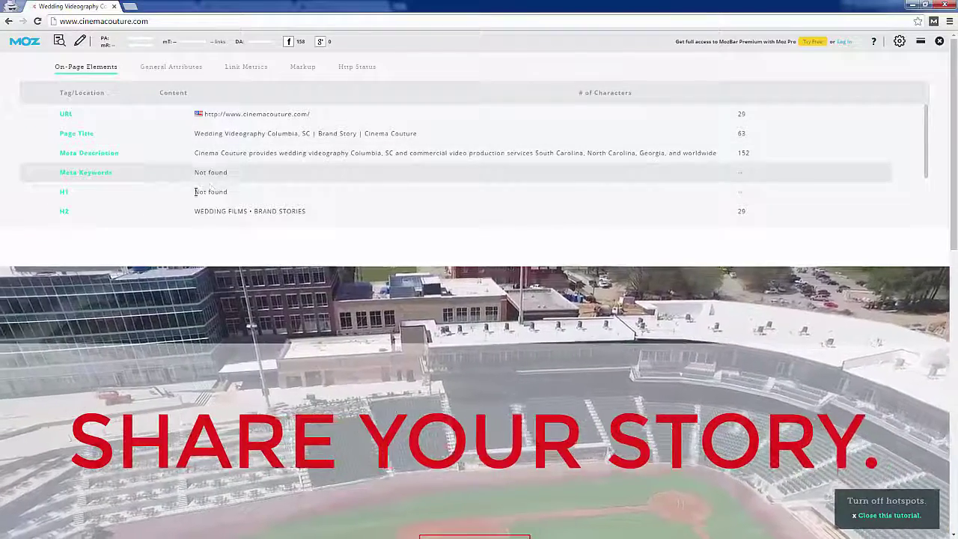
scroll(174, 202, "down", 1)
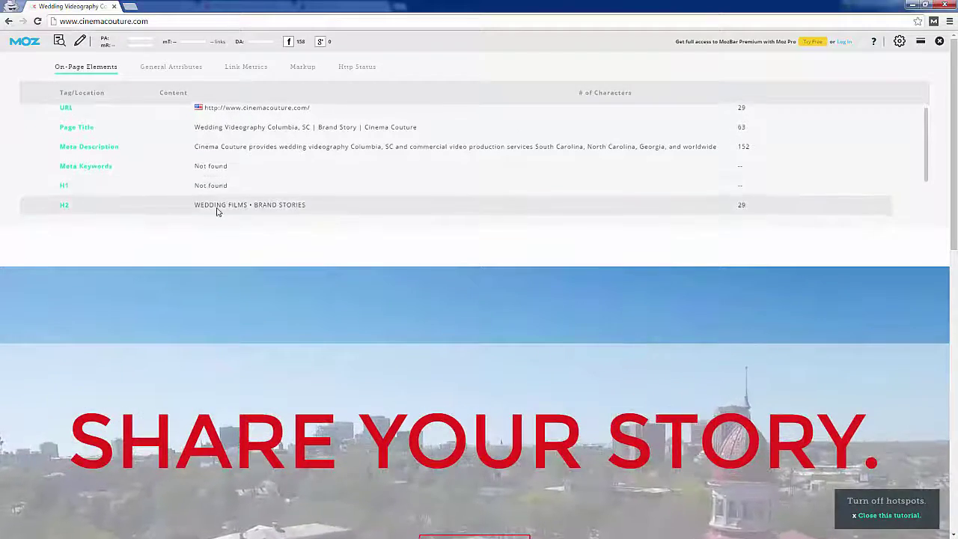
scroll(216, 206, "down", 2)
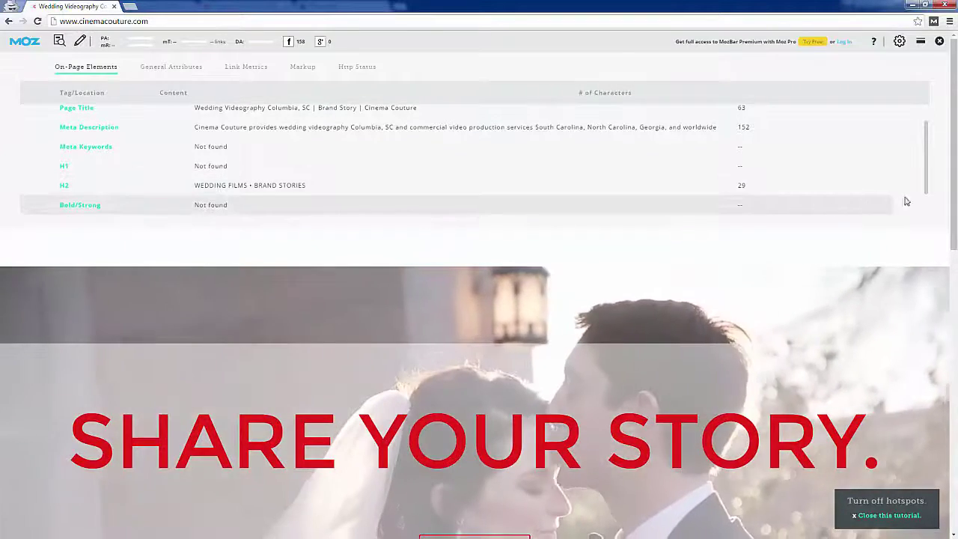
scroll(926, 214, "down", 3)
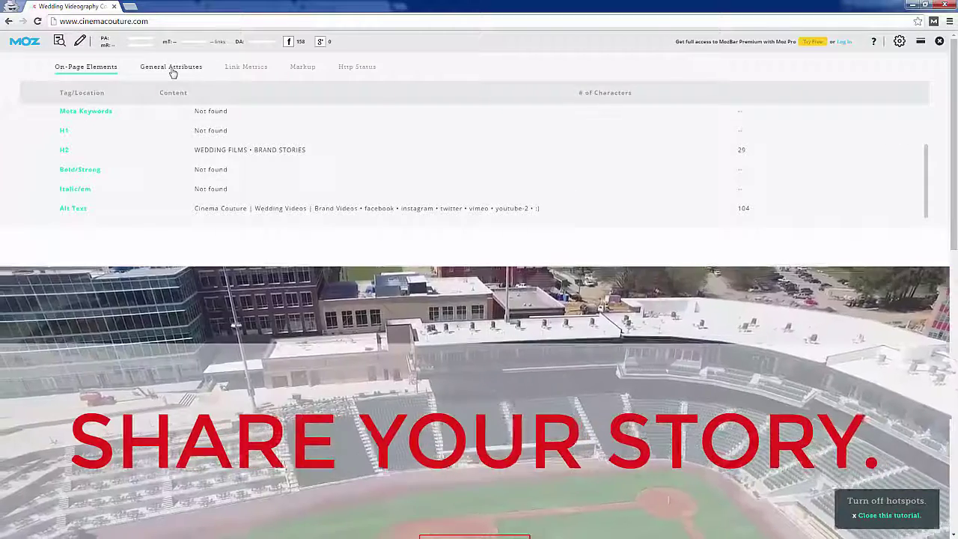
Step: Review the General Attributes, Link Metrics and Markup views, then return to On-Page Elements
left_click(173, 70)
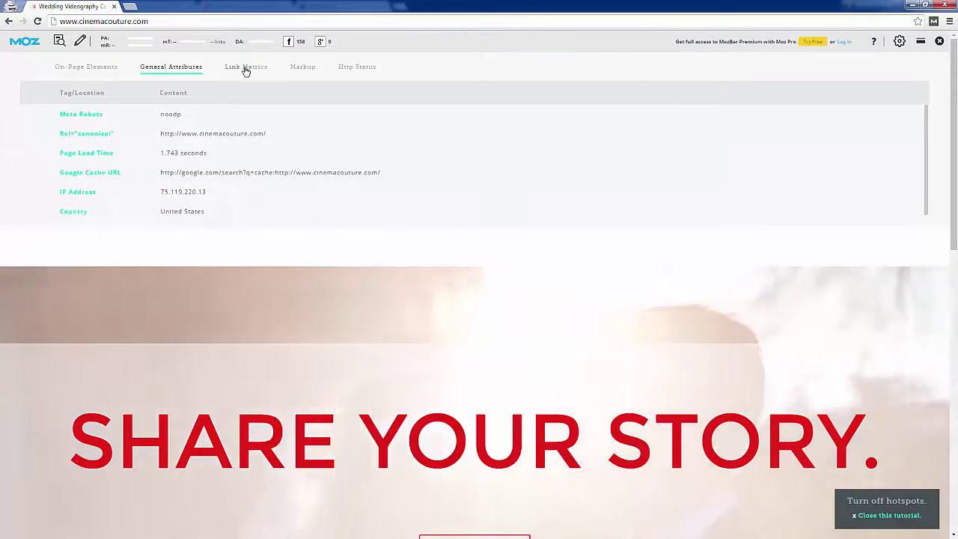
left_click(245, 68)
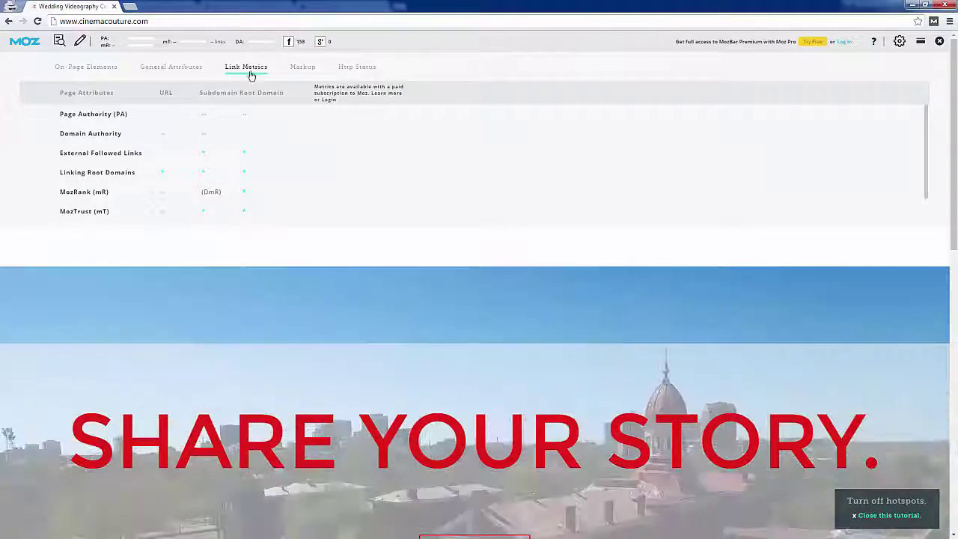
left_click(297, 69)
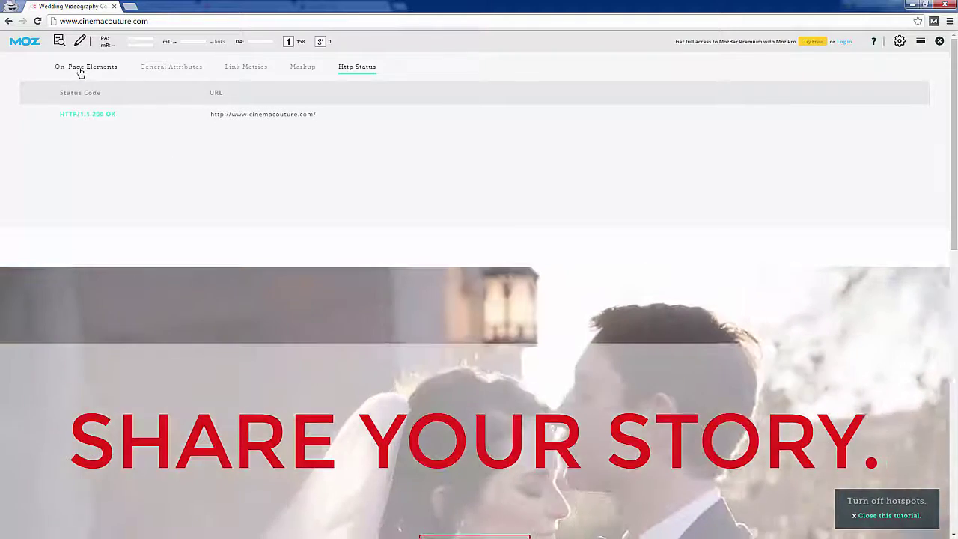
left_click(81, 70)
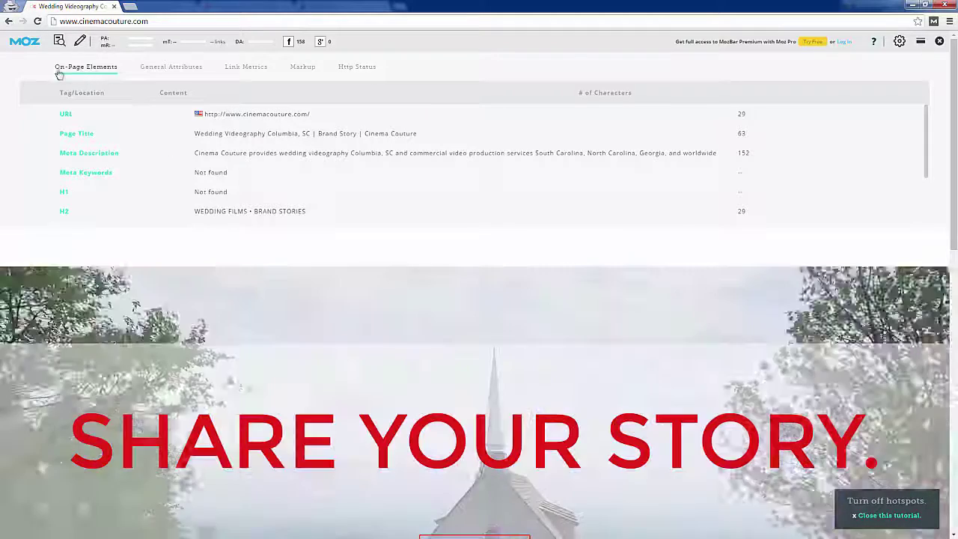
Step: Highlight cinemacouture.com's no-followed, external and internal links, then bring up MozBar settings
left_click(79, 45)
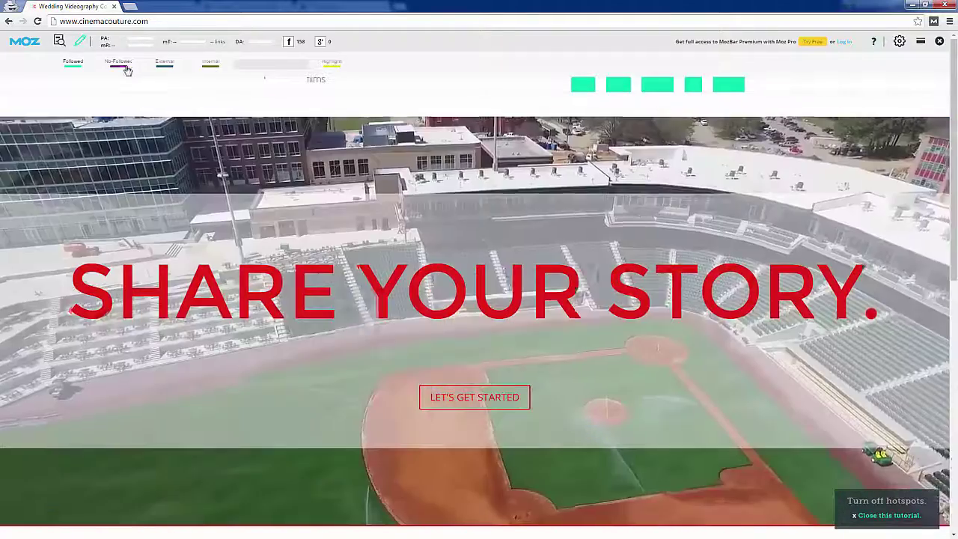
left_click(119, 66)
left_click(218, 65)
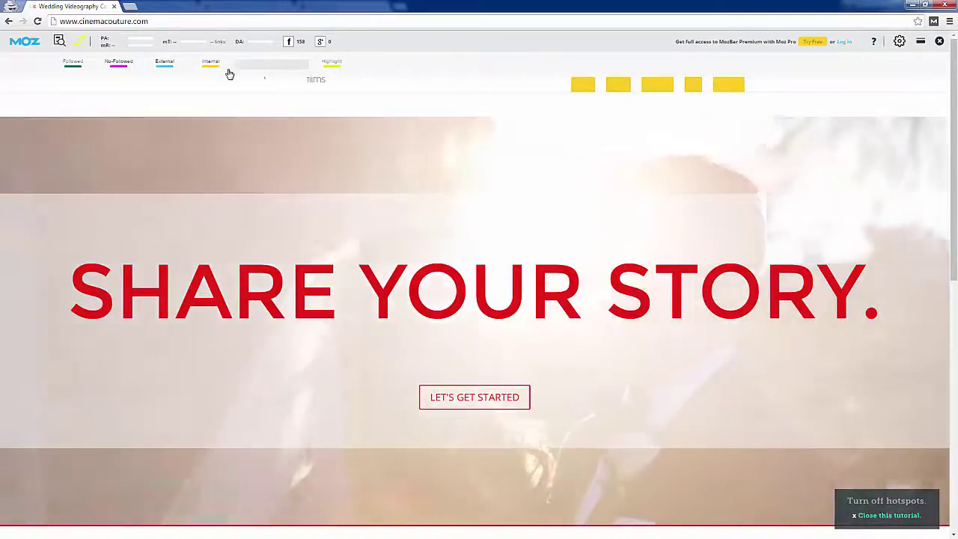
left_click(205, 67)
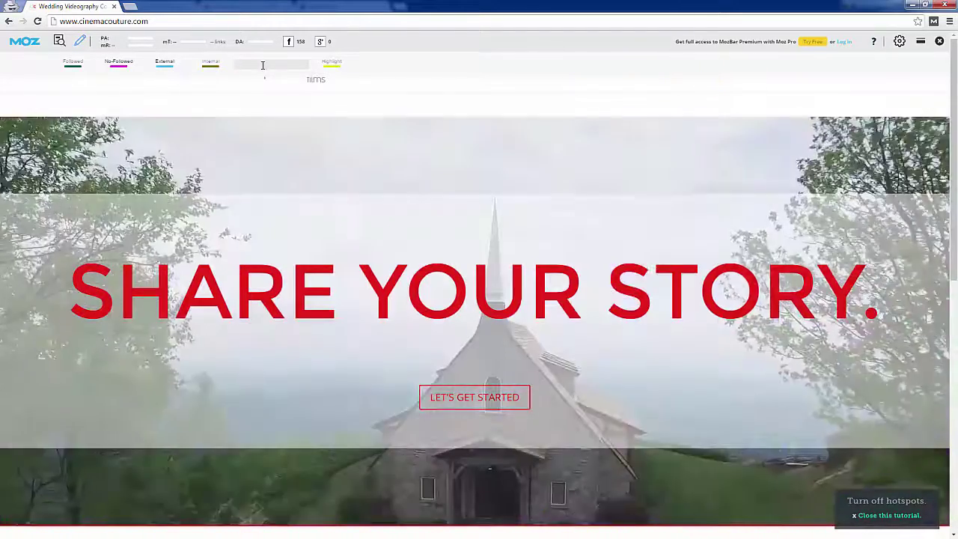
left_click(277, 63)
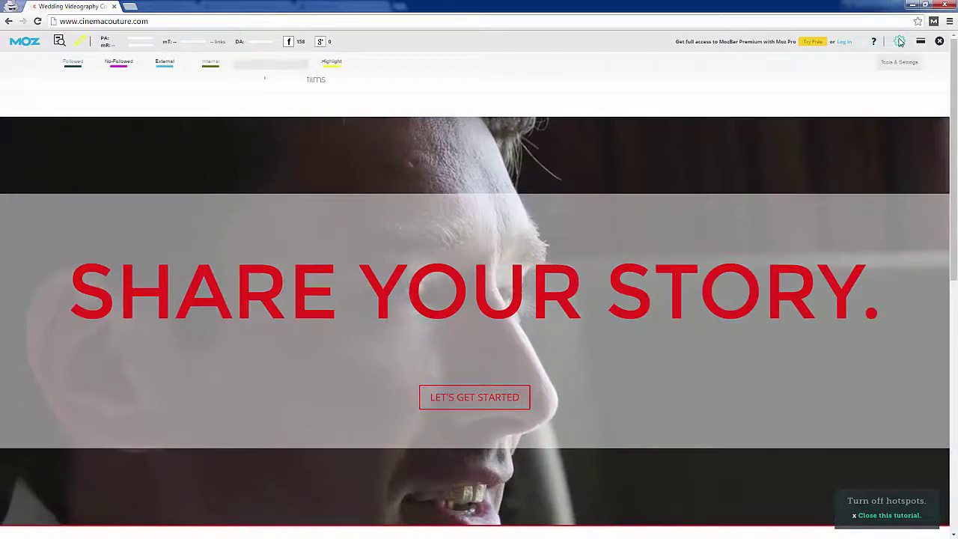
left_click(899, 41)
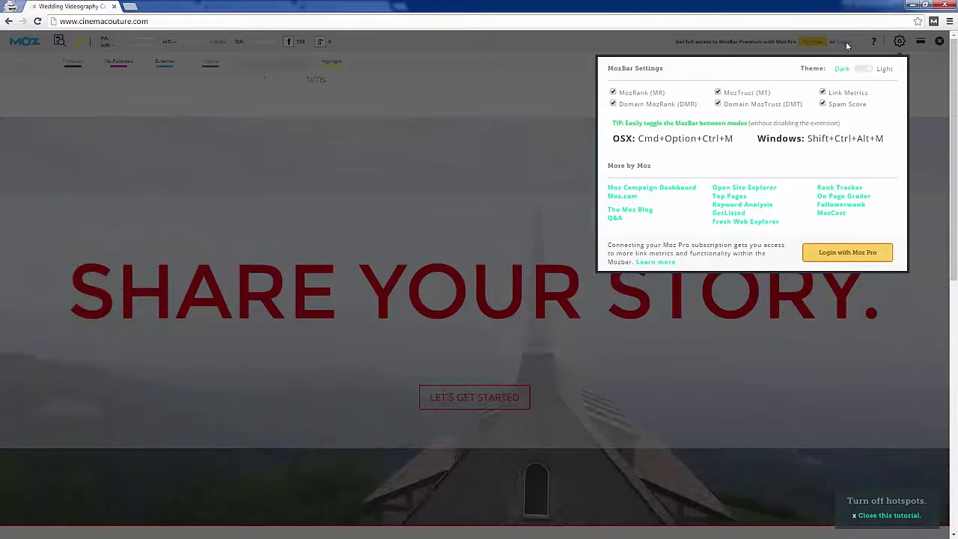
Step: Close the MozBar settings panel and bring up the Moz login page in a new tab
left_click(846, 42)
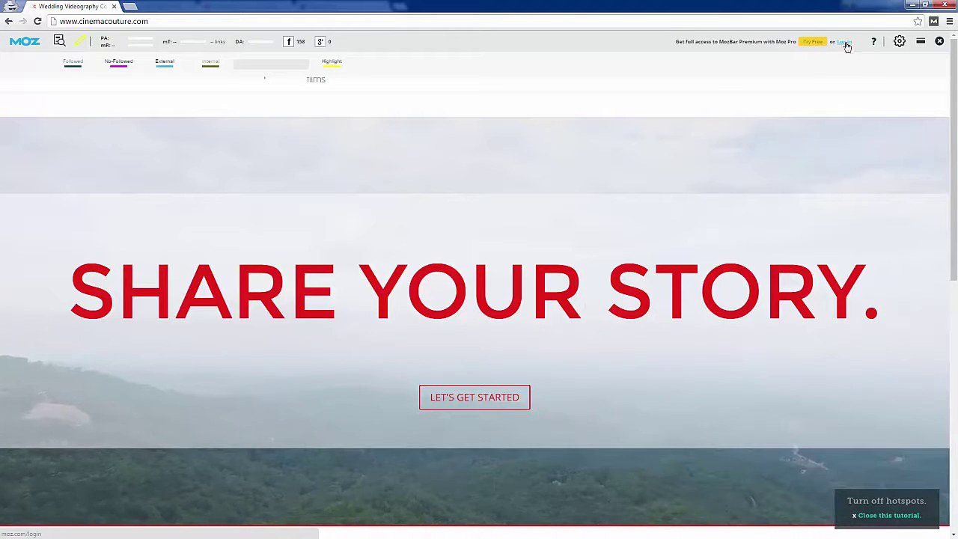
left_click(844, 43)
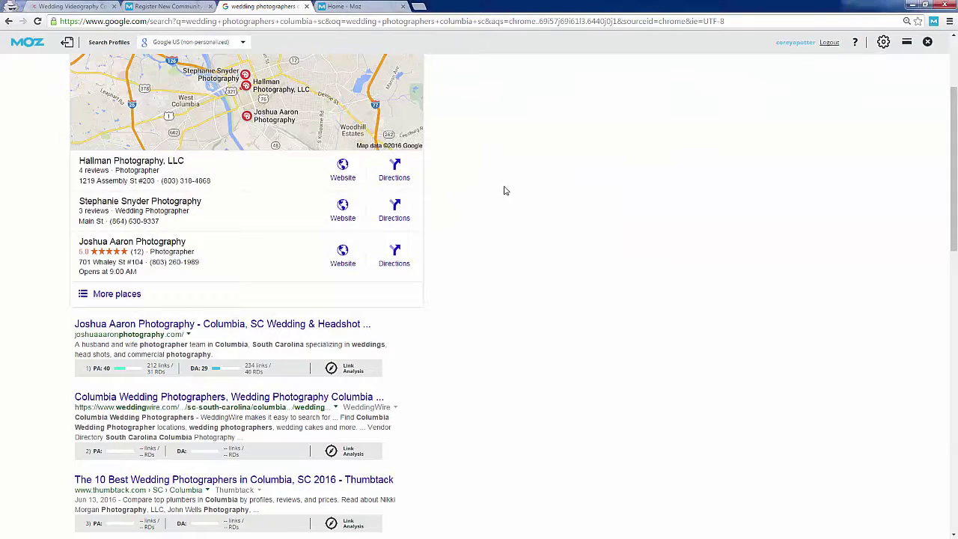
scroll(502, 185, "up", 2)
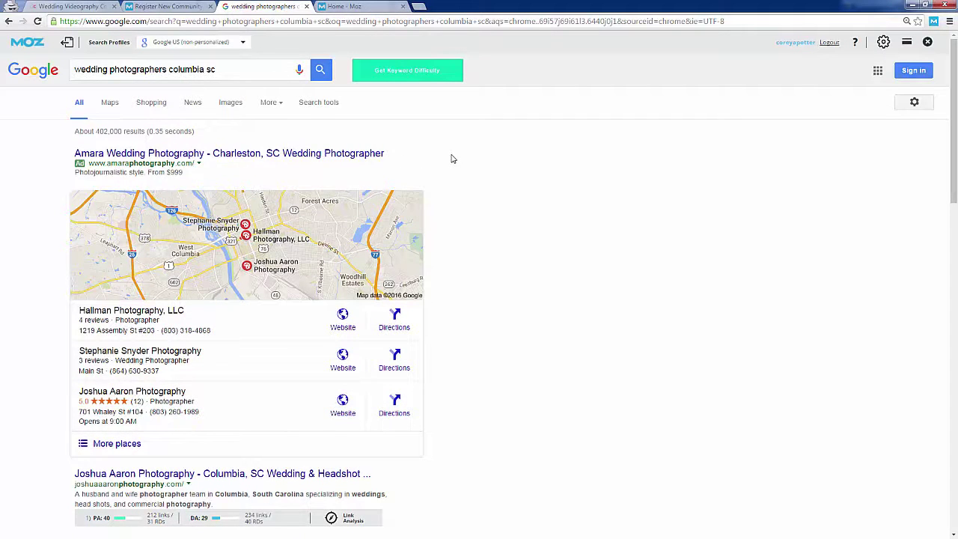
scroll(459, 155, "down", 3)
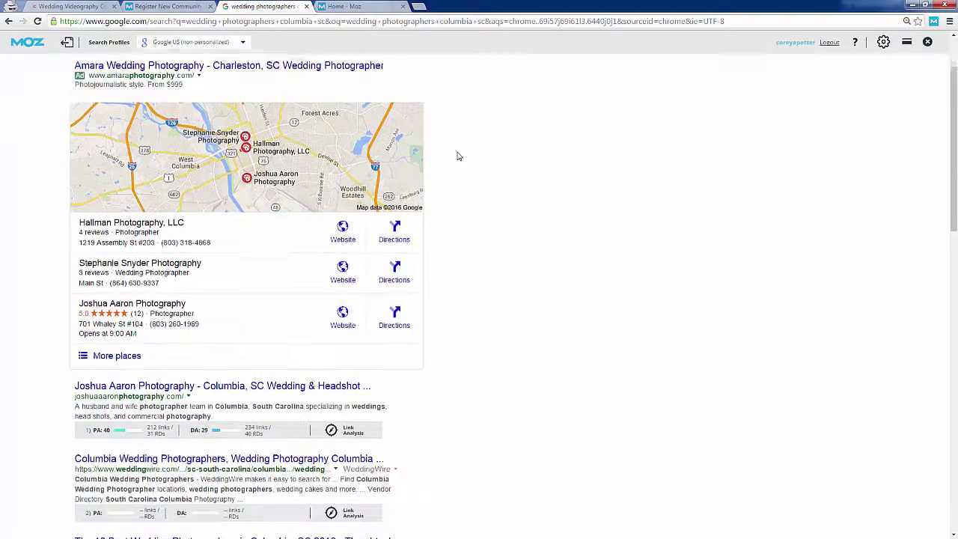
scroll(494, 336, "up", 3)
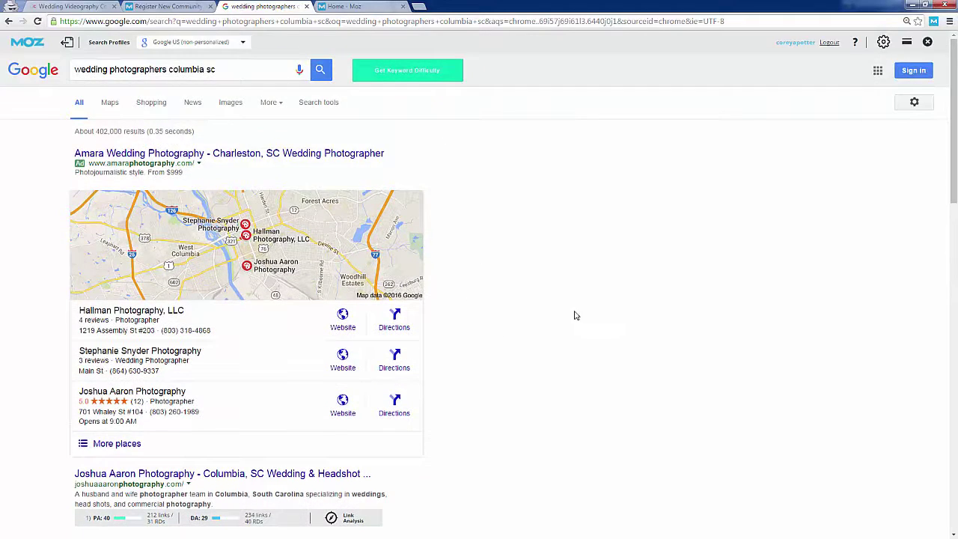
scroll(573, 314, "down", 2)
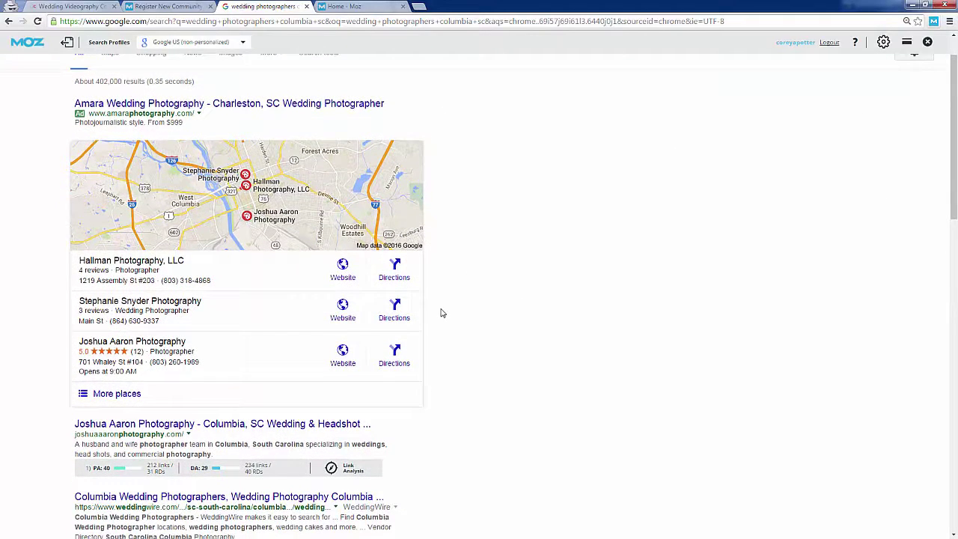
scroll(442, 312, "down", 4)
scroll(421, 349, "down", 1)
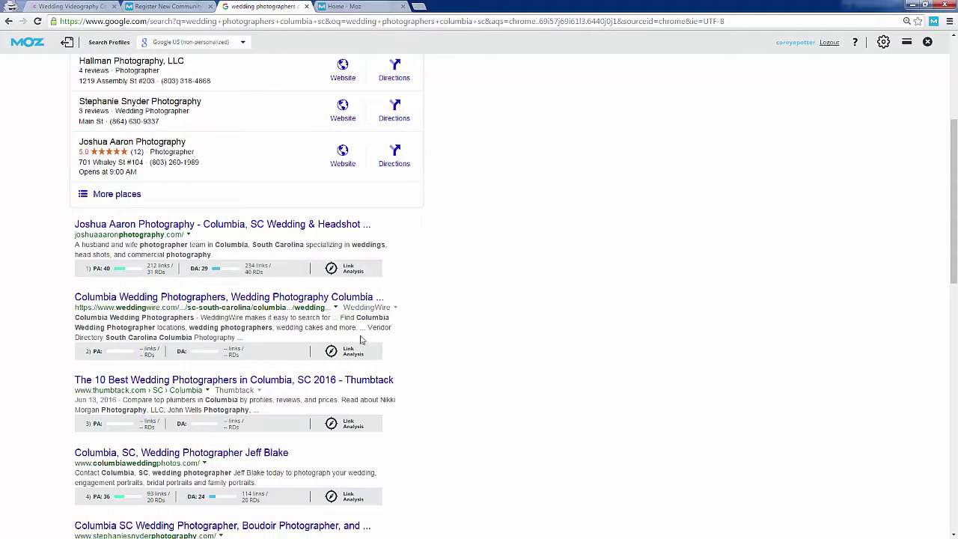
scroll(122, 462, "down", 1)
scroll(122, 461, "down", 2)
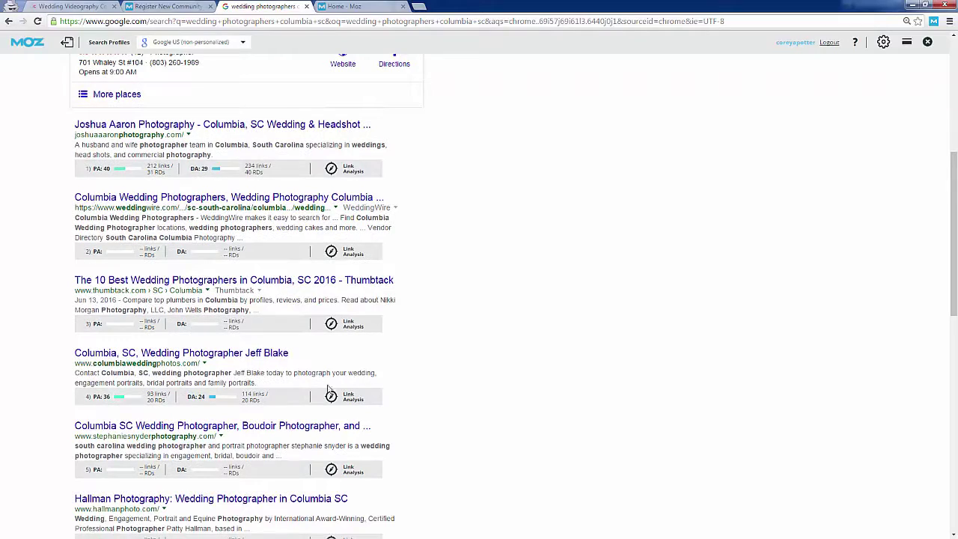
scroll(272, 456, "down", 4)
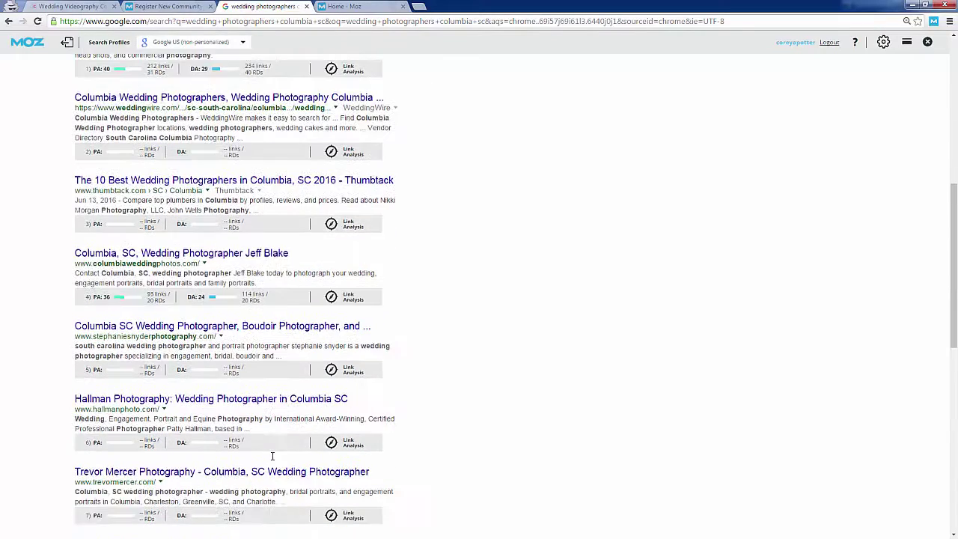
scroll(156, 408, "down", 4)
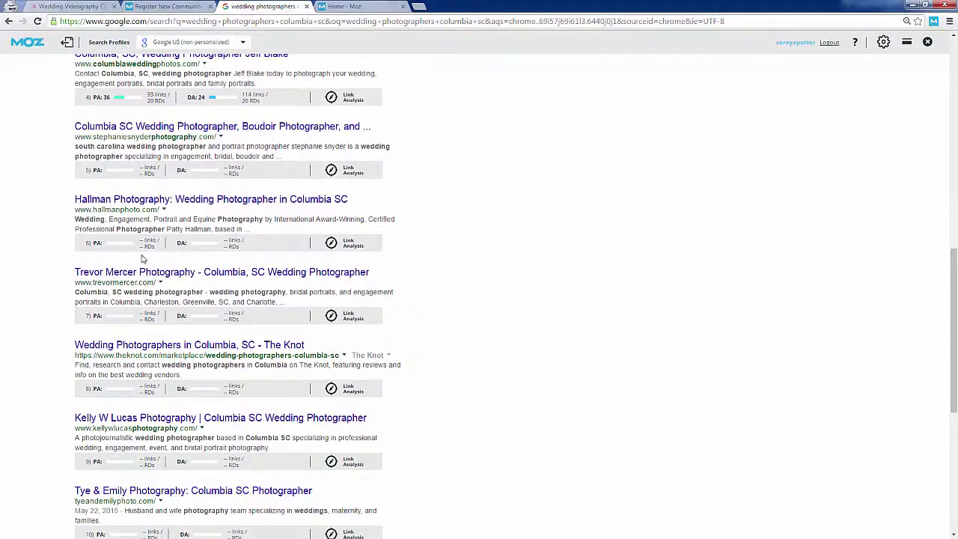
scroll(232, 400, "down", 2)
scroll(232, 400, "down", 7)
scroll(232, 400, "up", 20)
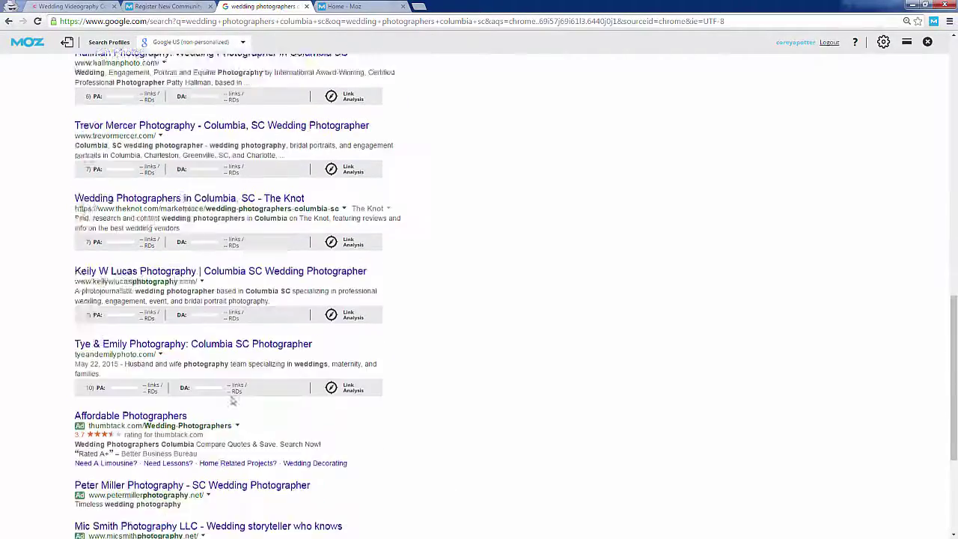
scroll(232, 400, "up", 1)
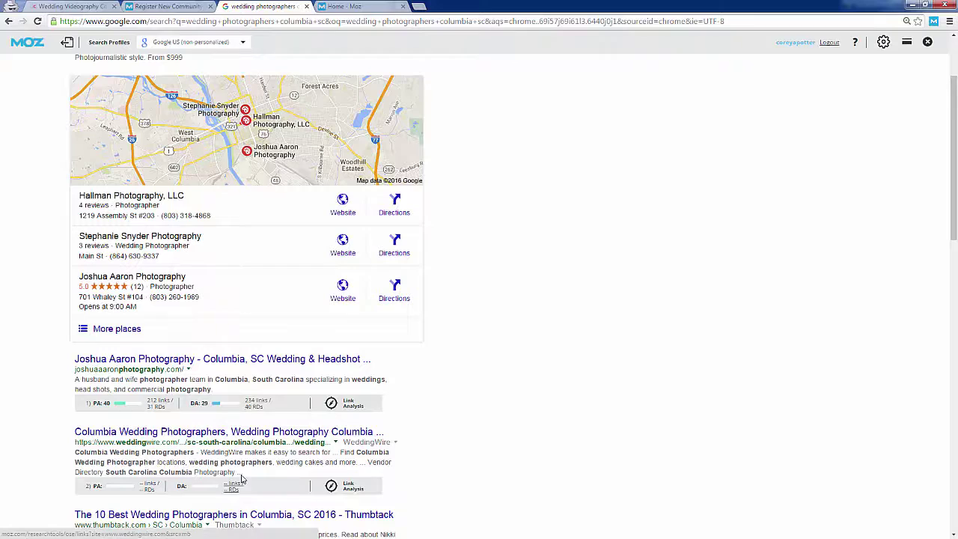
Step: Open Open Site Explorer for joshuaaaronphotography.com from its MozBar link count and filter to followed links only
left_click(258, 402)
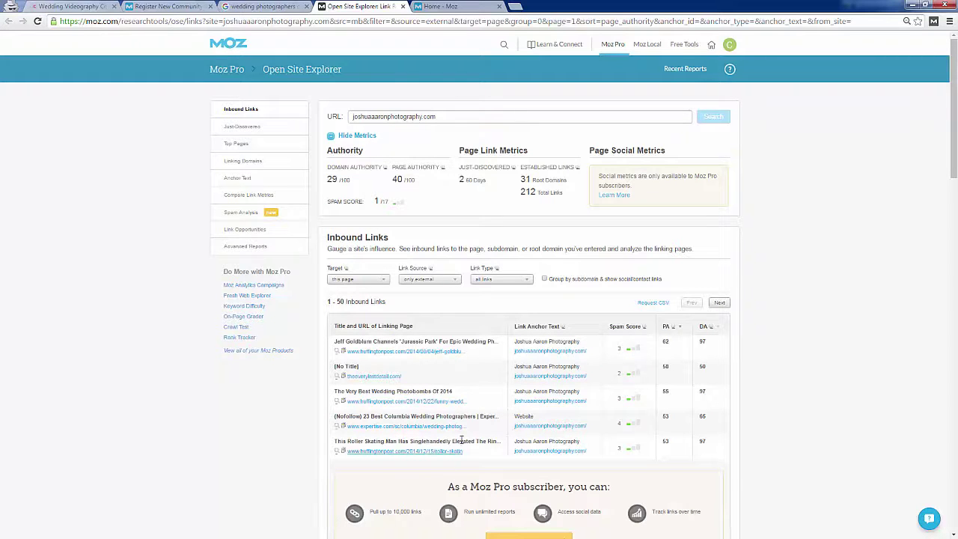
scroll(446, 472, "down", 3)
scroll(445, 452, "up", 3)
left_click(500, 278)
left_click(491, 348)
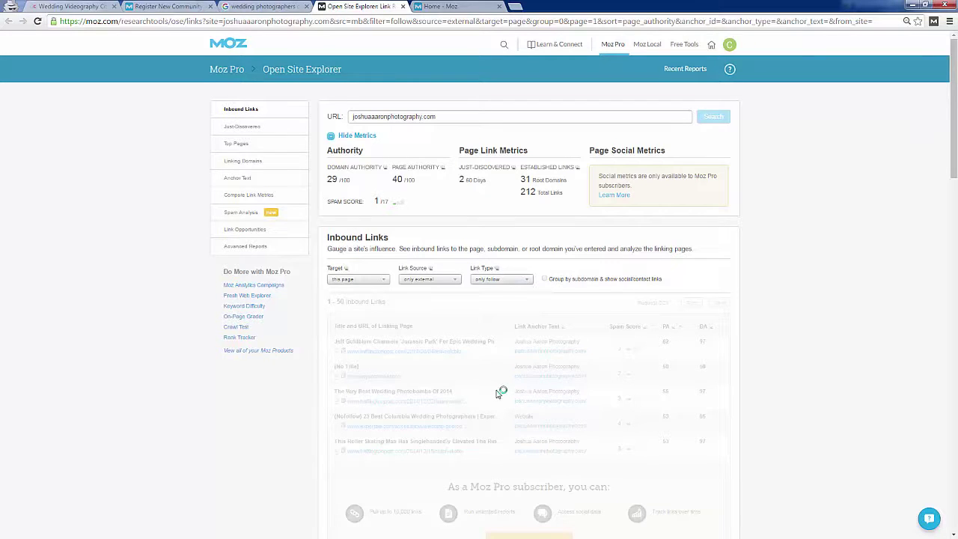
scroll(499, 393, "down", 3)
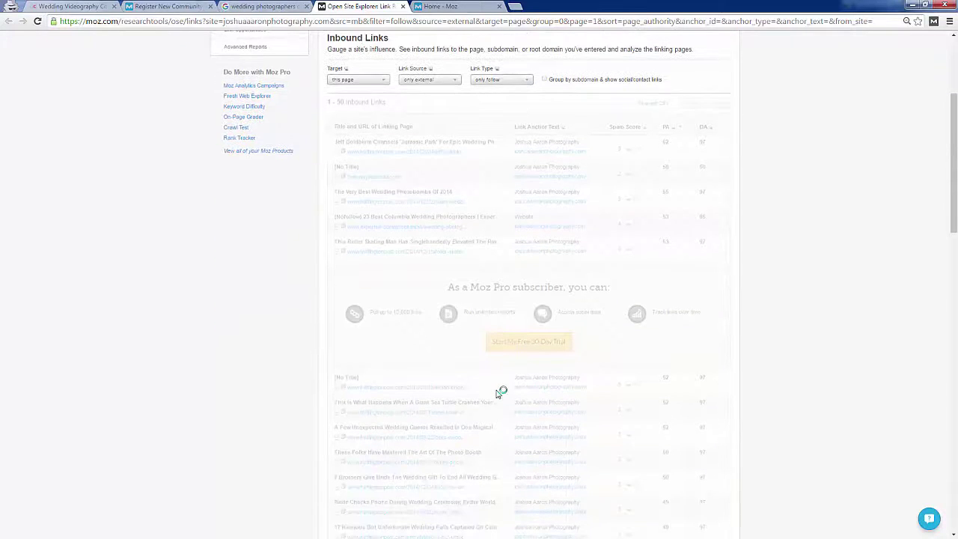
scroll(499, 393, "up", 2)
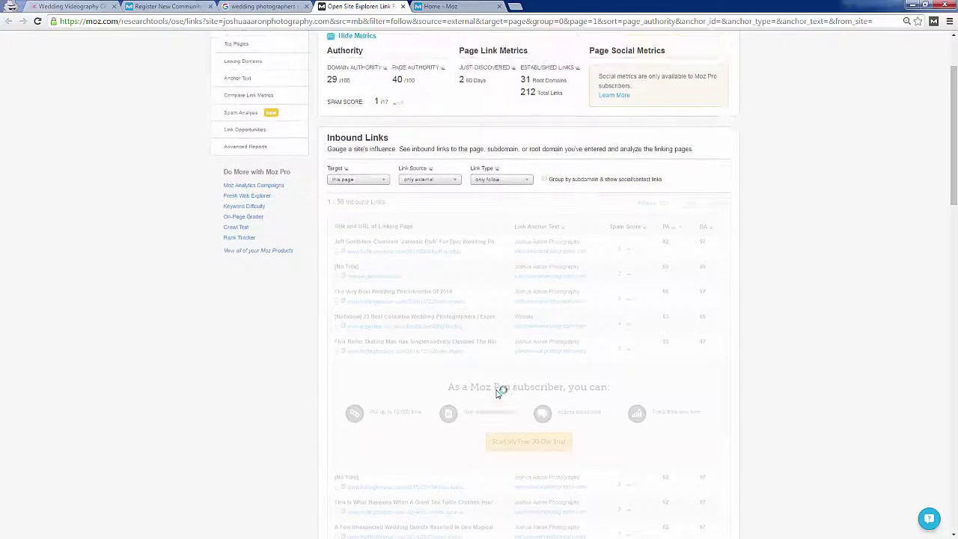
scroll(499, 393, "up", 1)
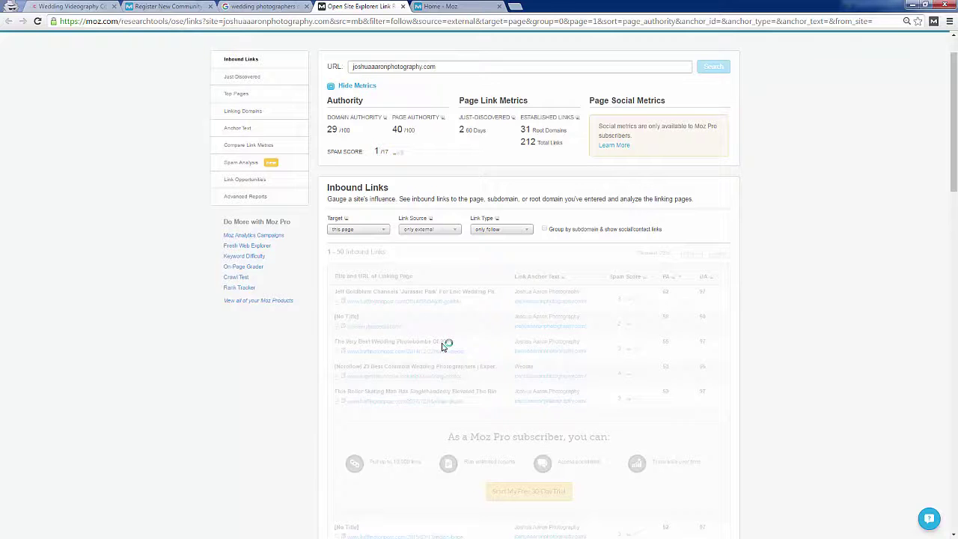
scroll(419, 269, "up", 1)
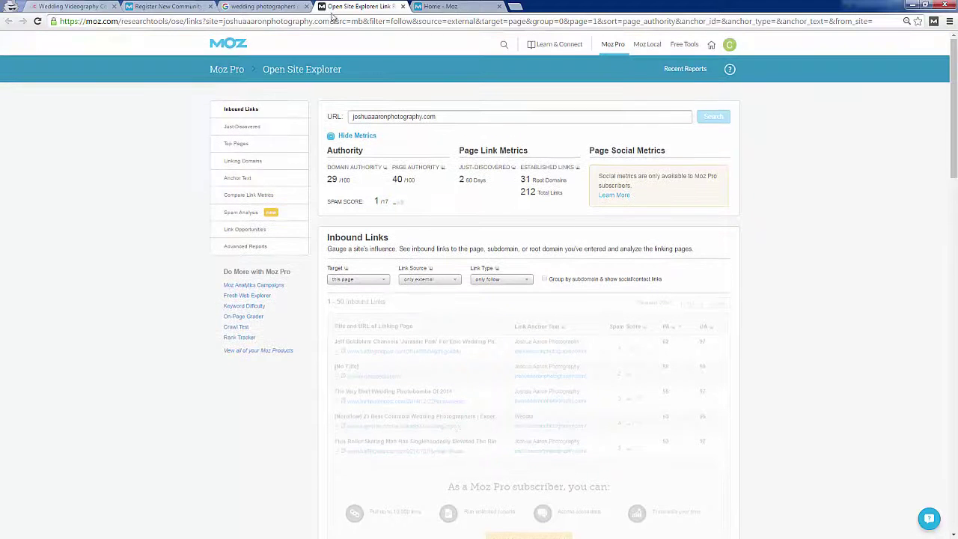
left_click(78, 5)
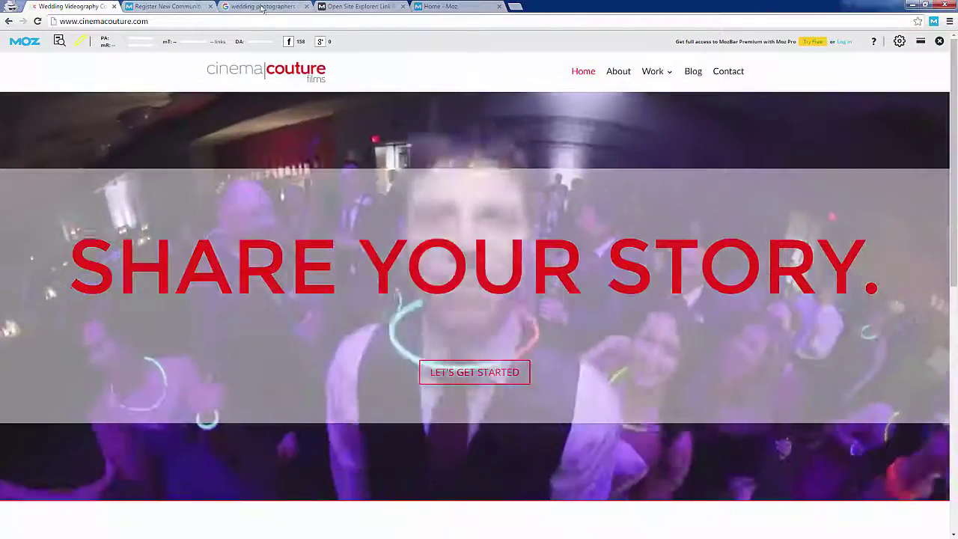
left_click(261, 6)
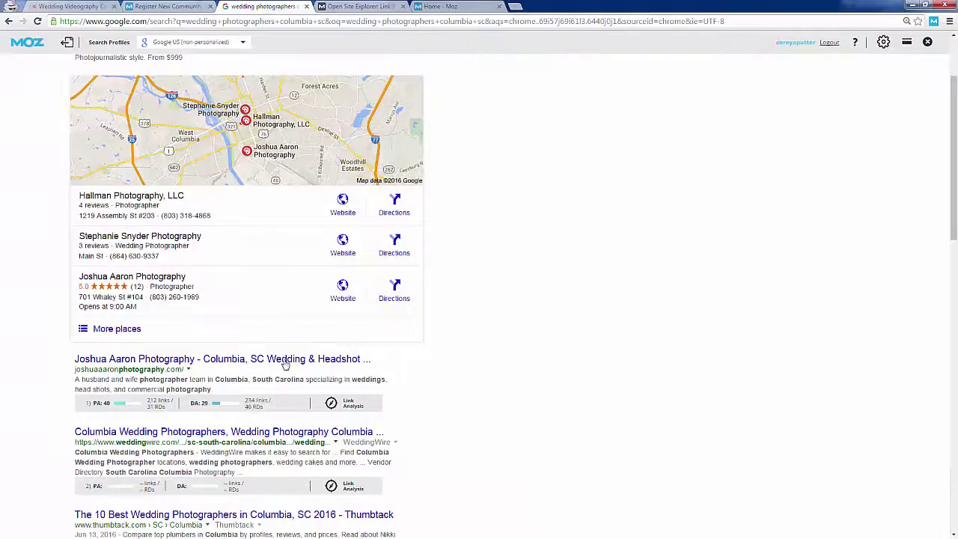
scroll(394, 394, "down", 3)
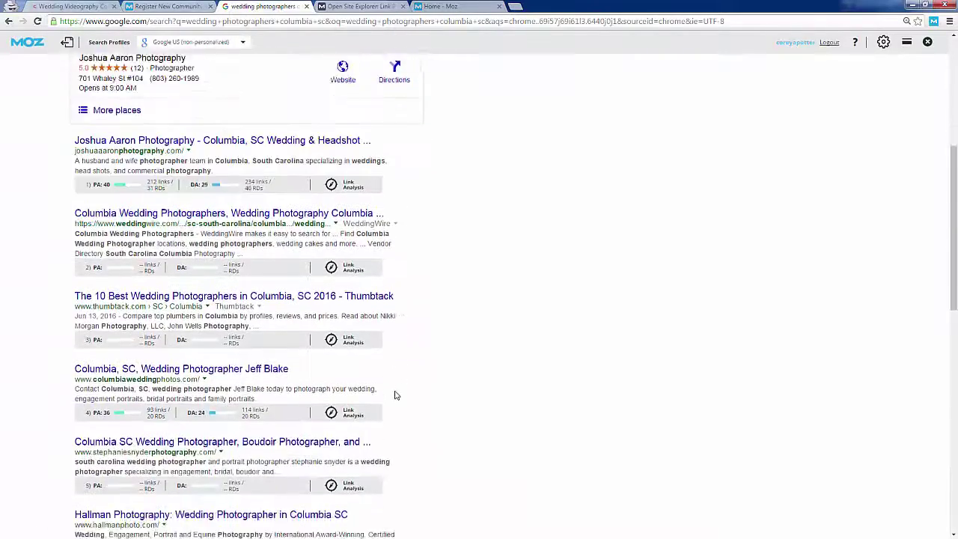
scroll(394, 394, "down", 2)
scroll(394, 394, "up", 6)
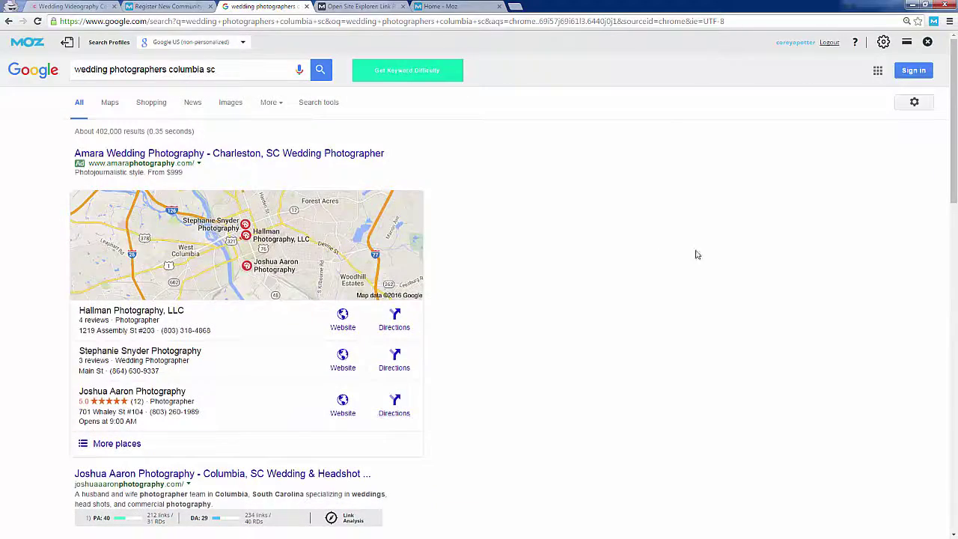
scroll(235, 434, "down", 1)
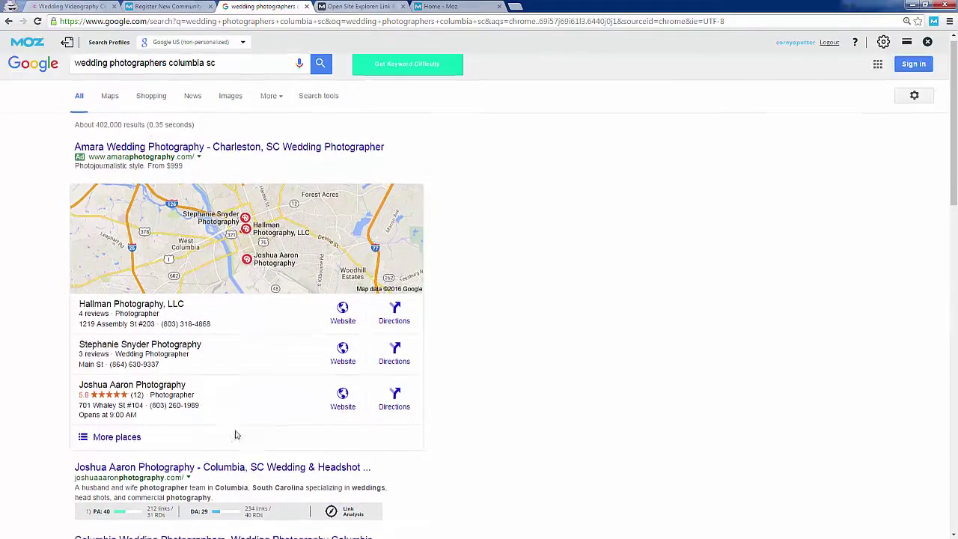
scroll(214, 431, "down", 2)
left_click(255, 421)
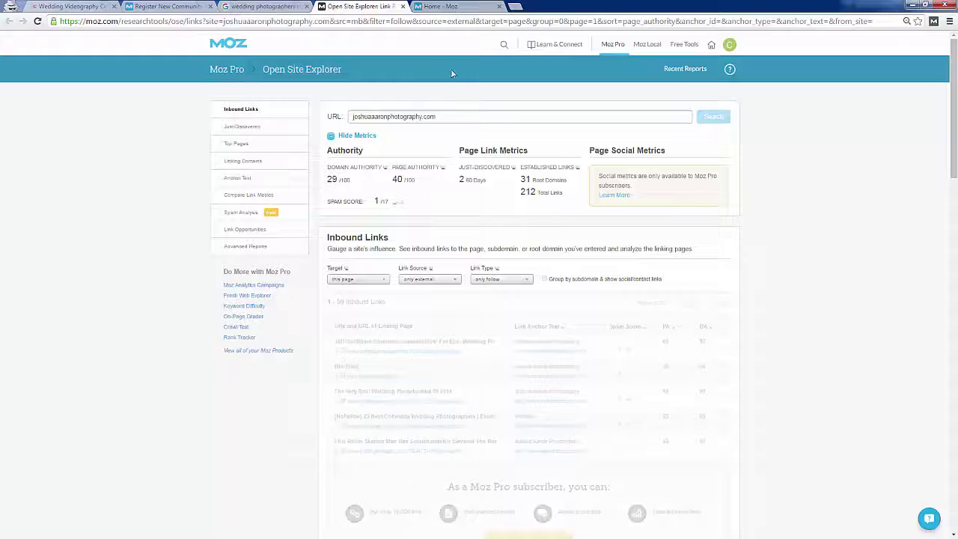